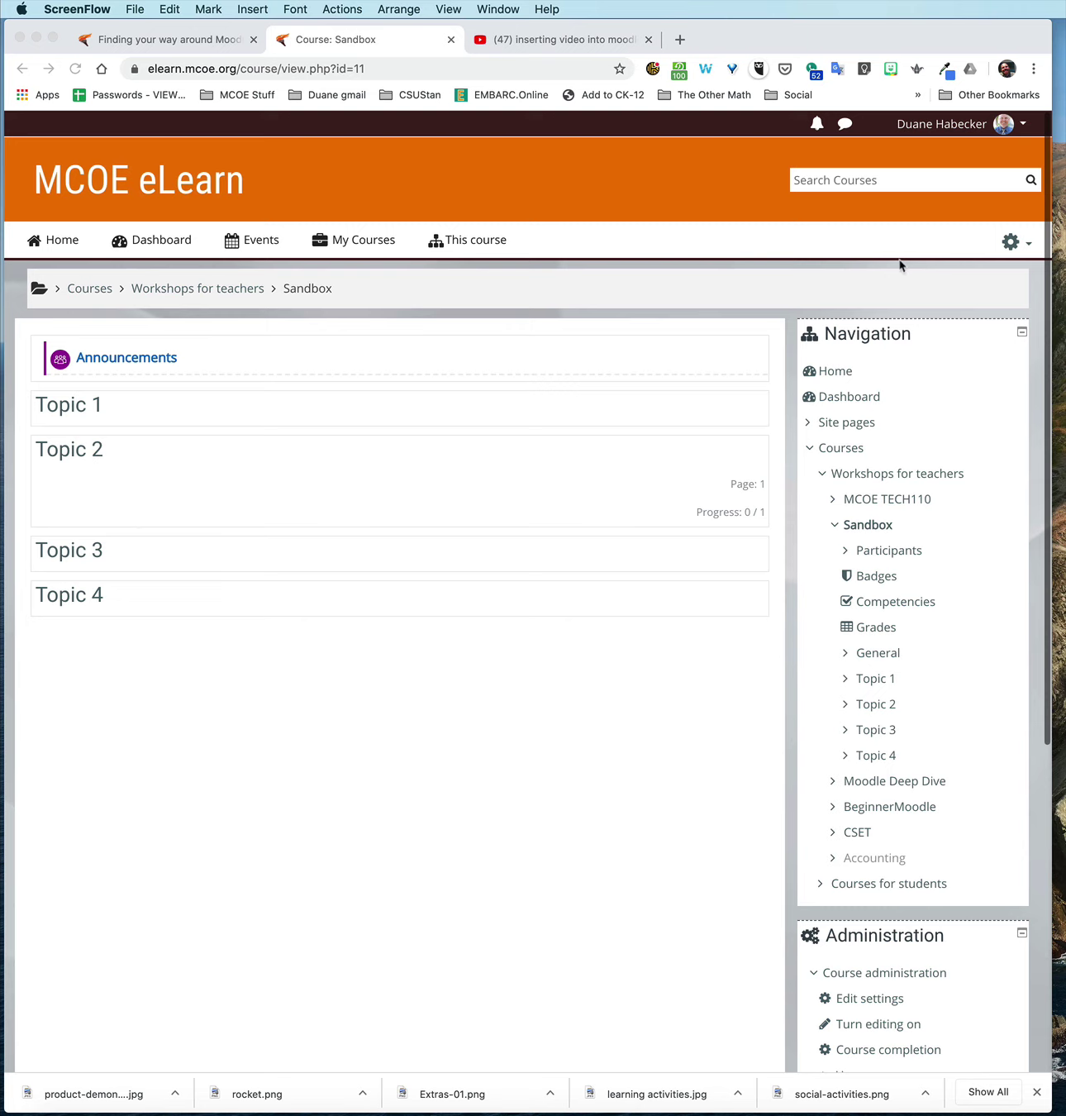
- Turn editing on for the Sandbox course from the gear administration menu
left_click(1010, 246)
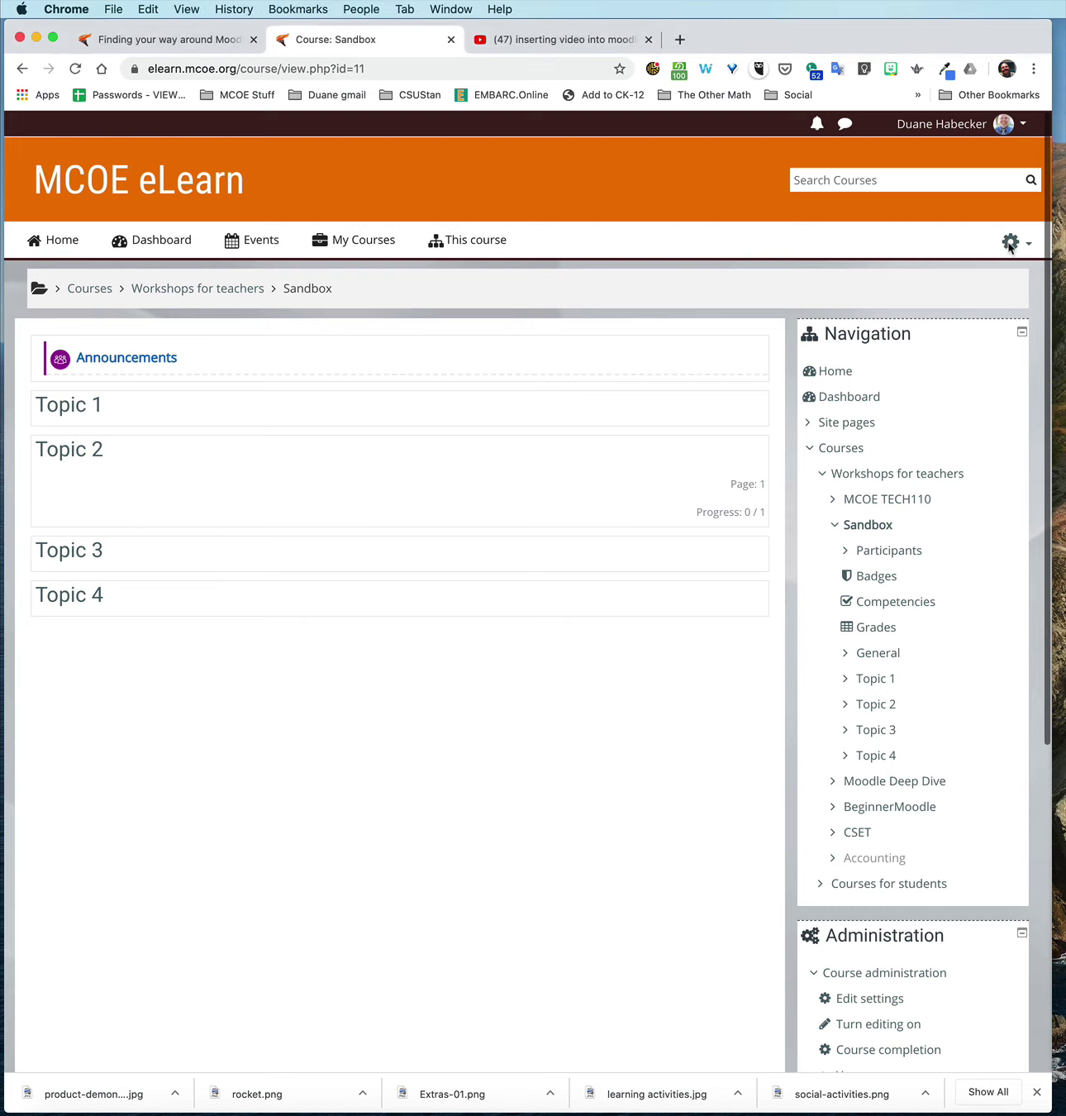
left_click(1011, 247)
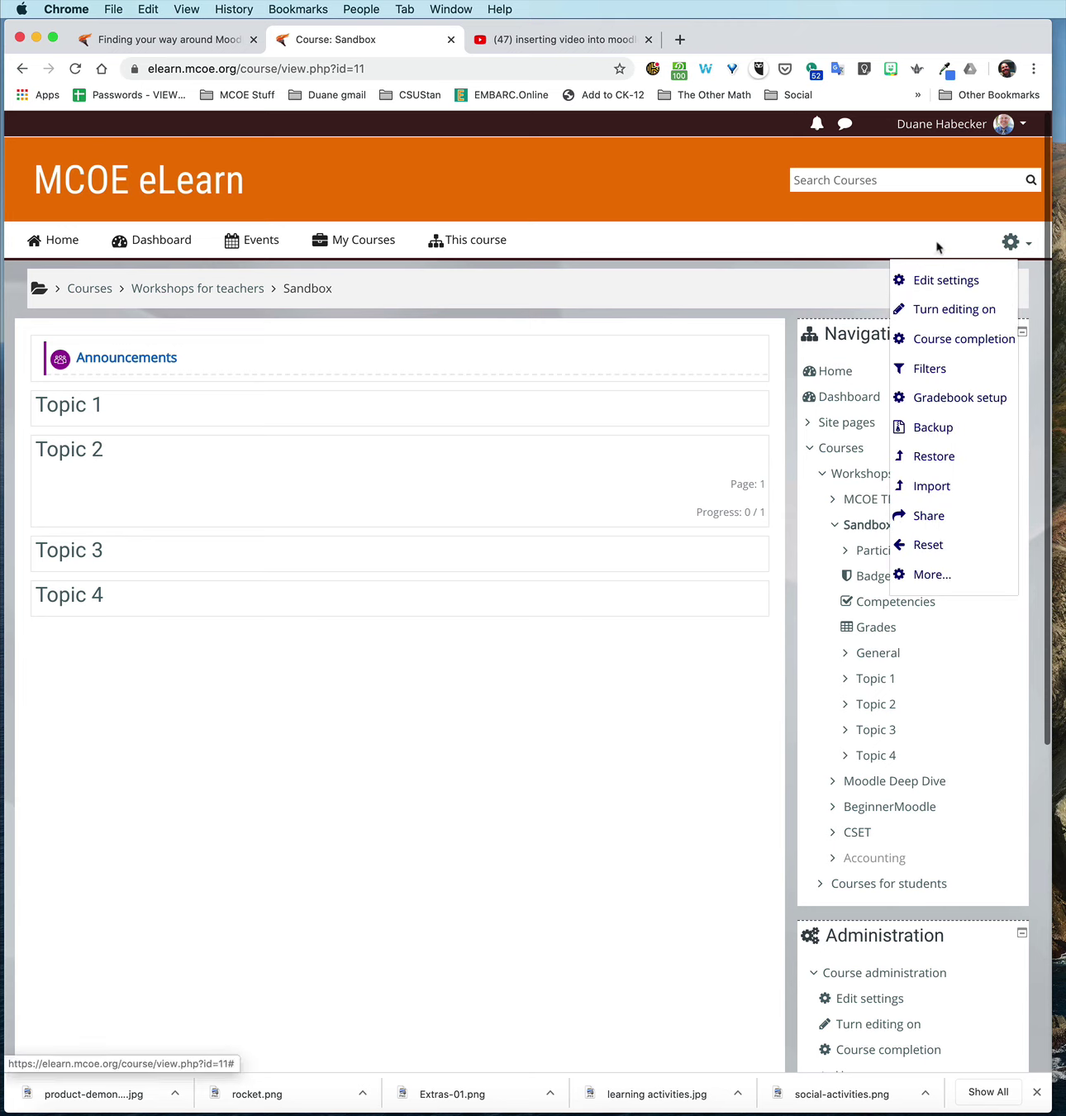
left_click(934, 312)
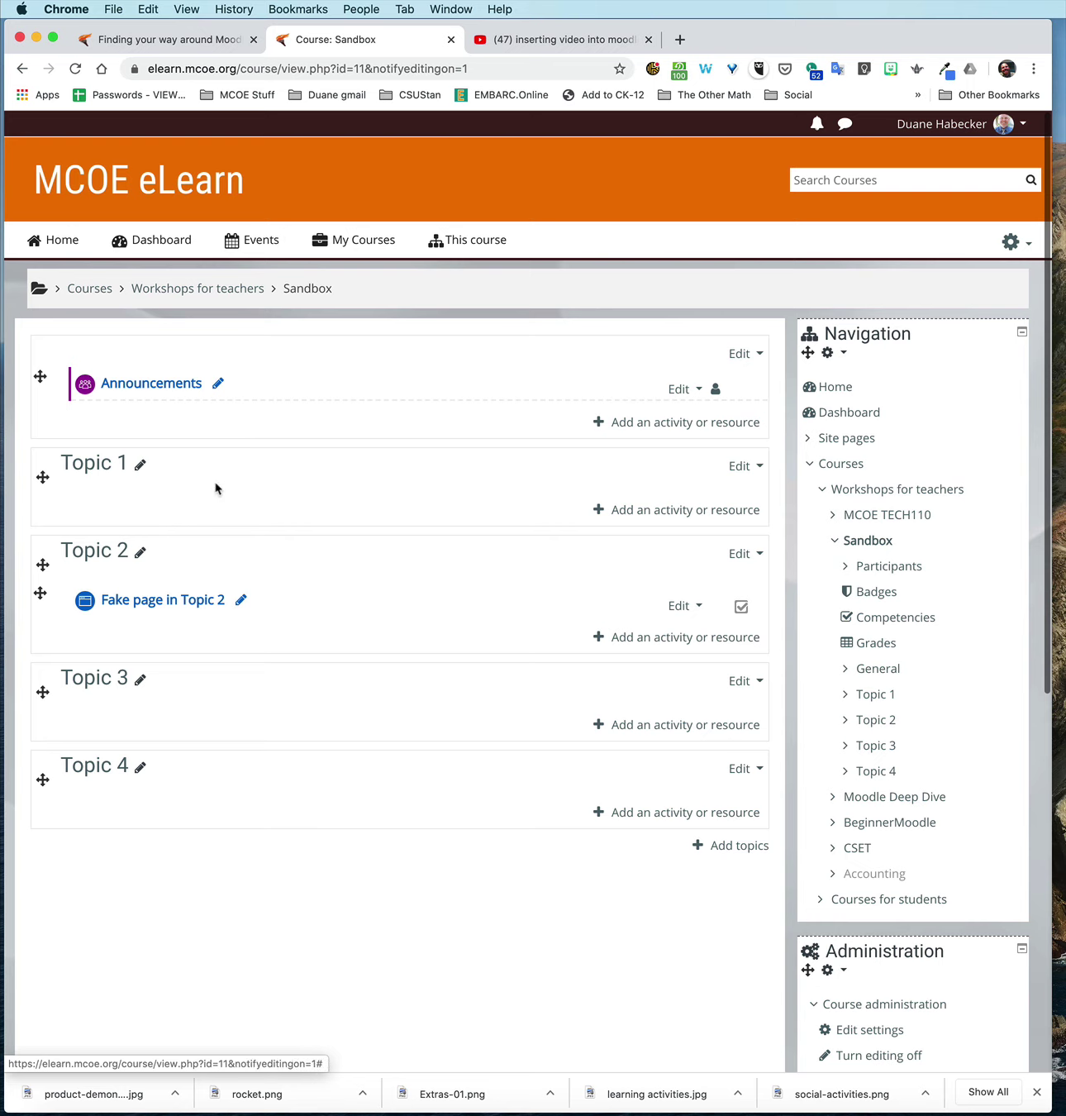
- Rename the Topic 1 section to 'Getting started' with the inline title edit
left_click(140, 467)
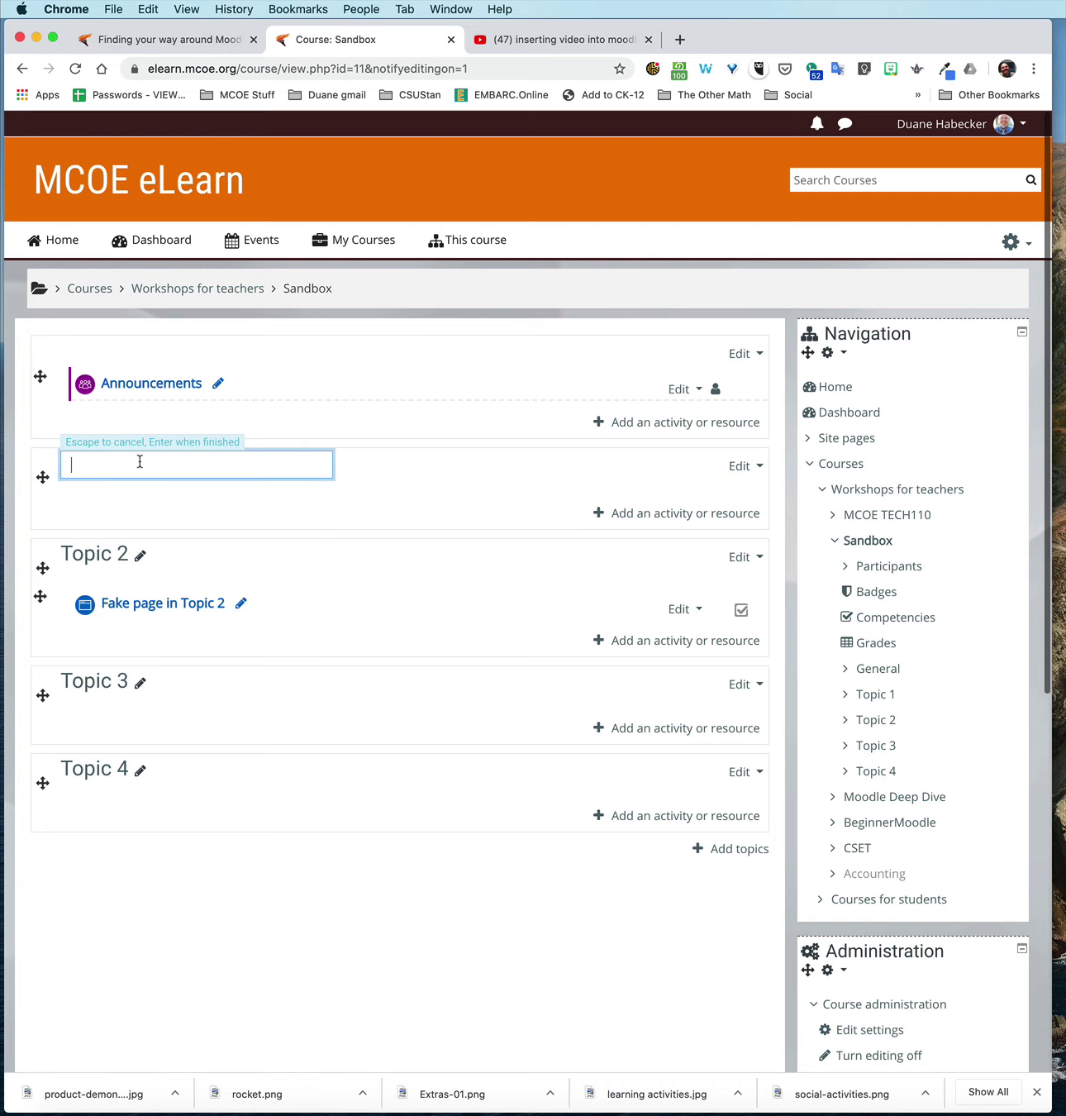
type("Getting started")
key("Escape")
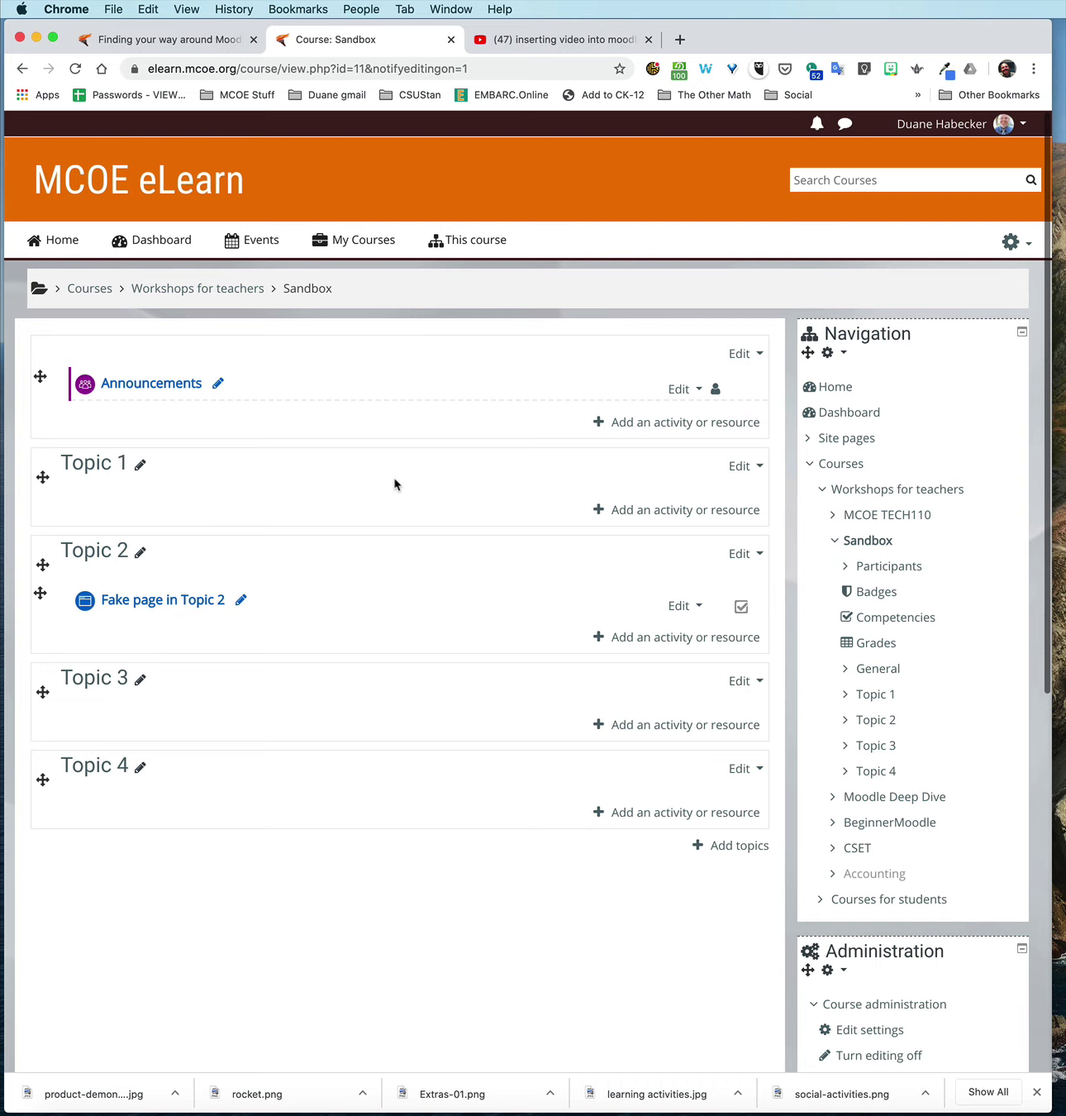
left_click(141, 465)
type("Getting starte")
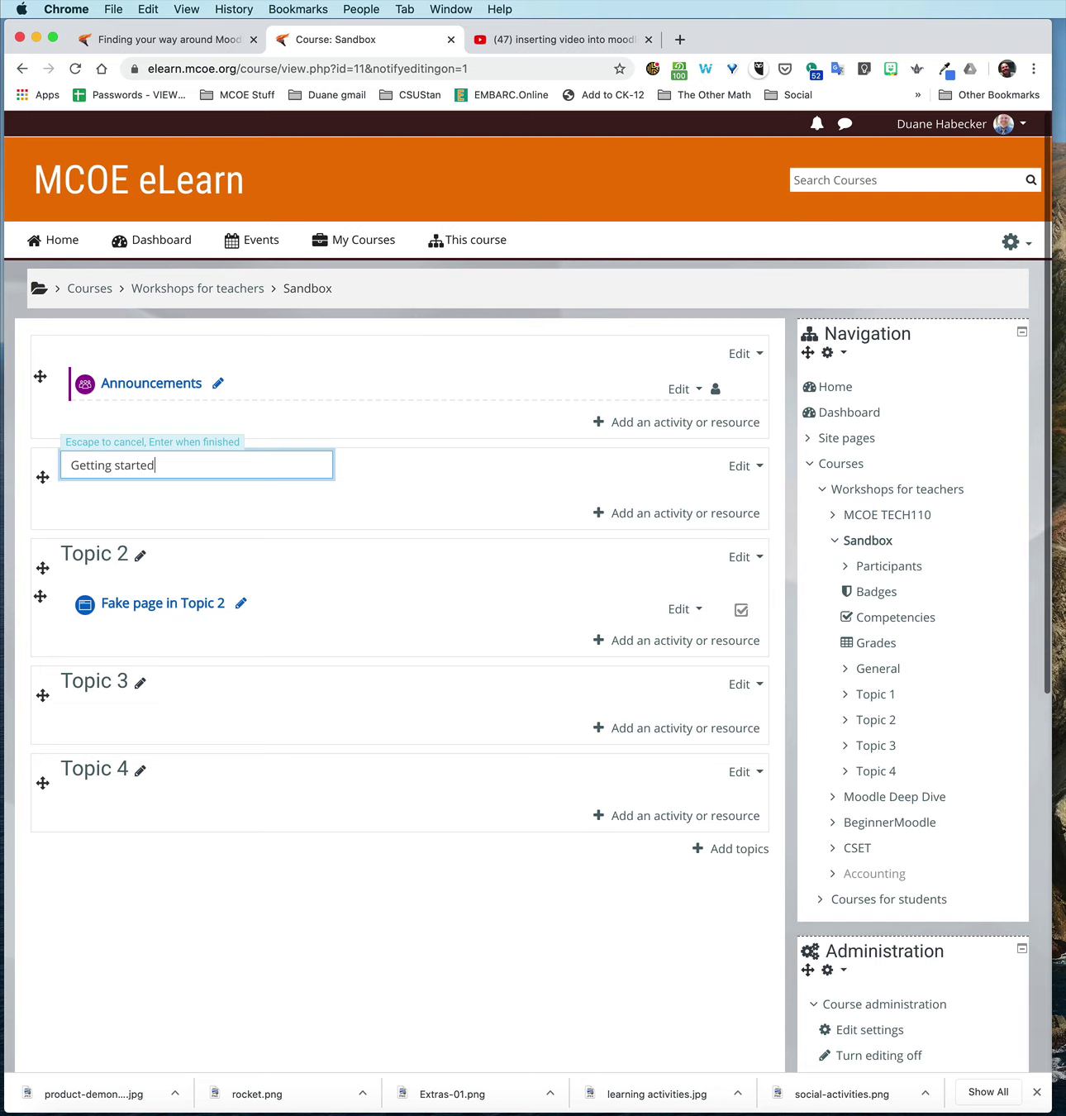
type("d")
key("Return")
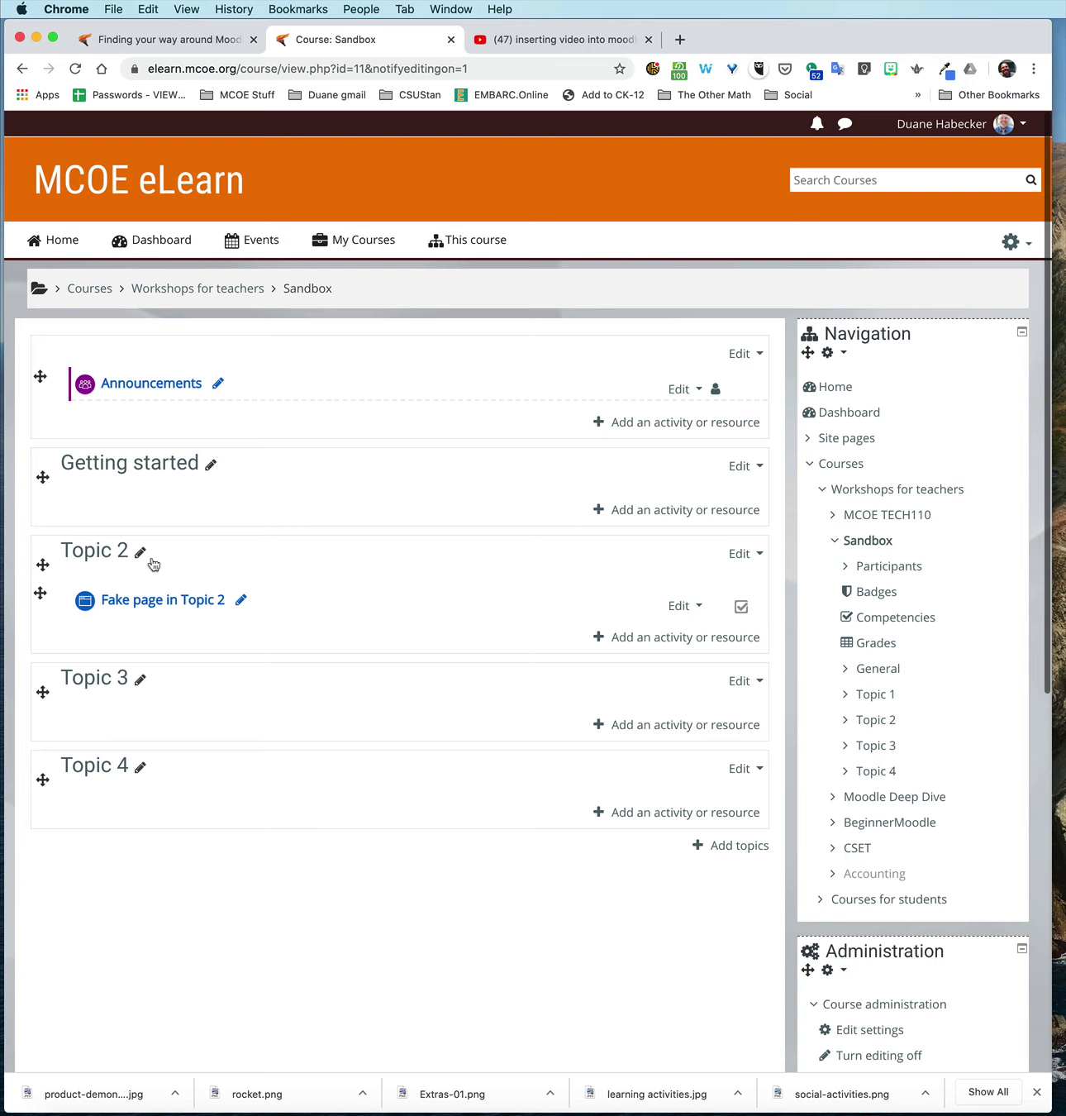
- Give Topic 2 the custom name 'Getting deeper into the Moodle' in its topic settings and save
left_click(739, 557)
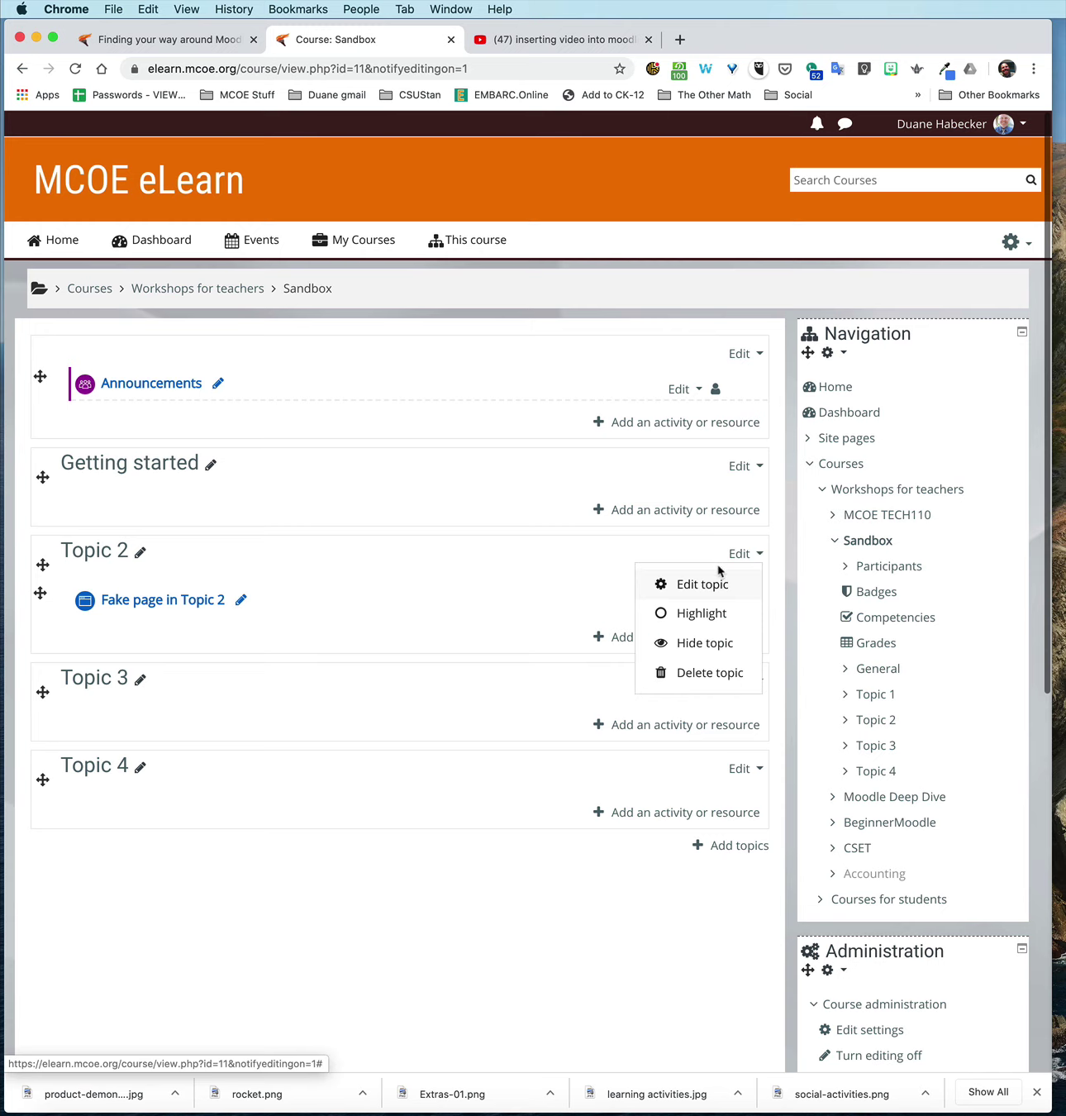
left_click(705, 585)
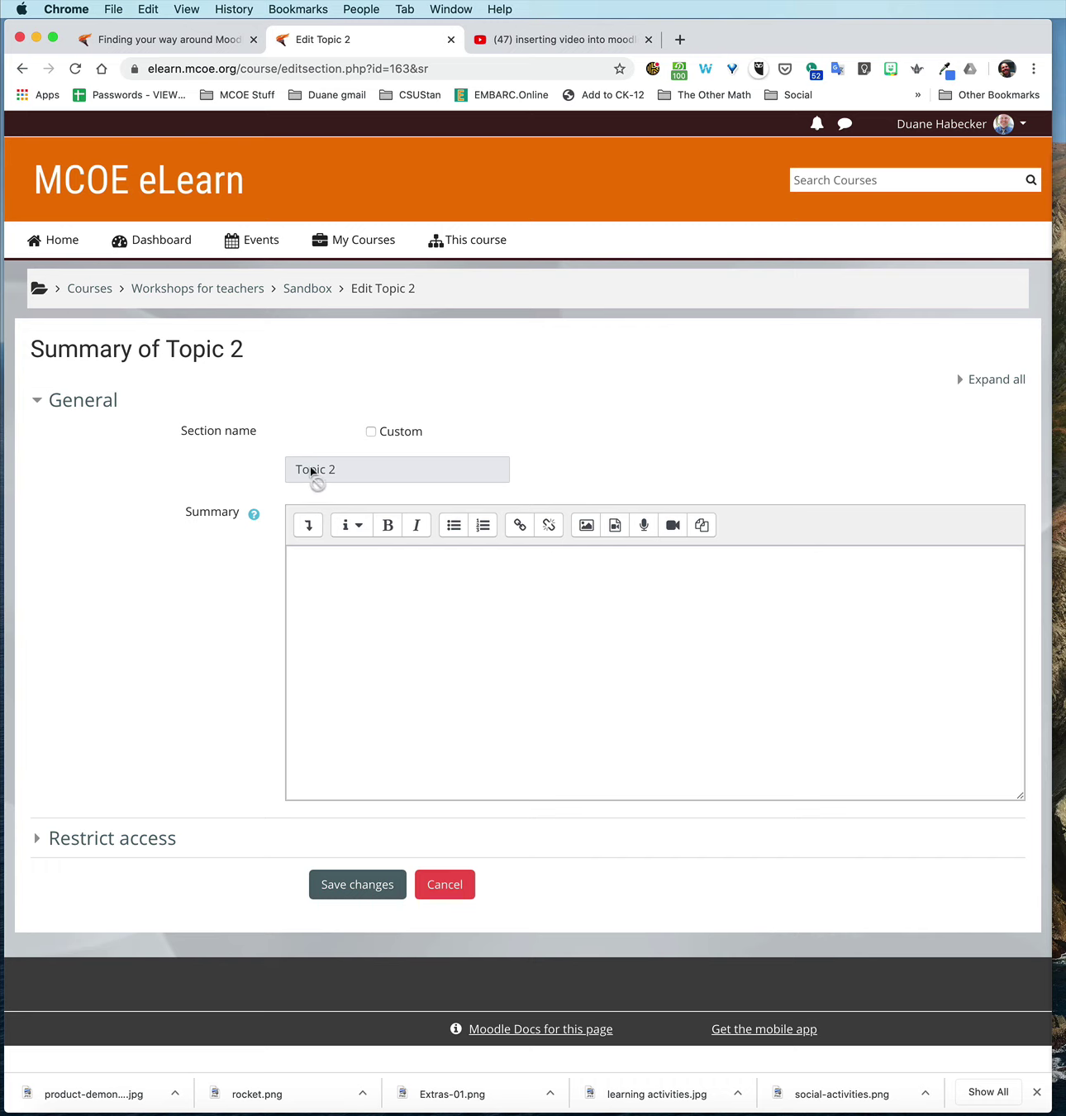
left_click(371, 433)
left_click(351, 469)
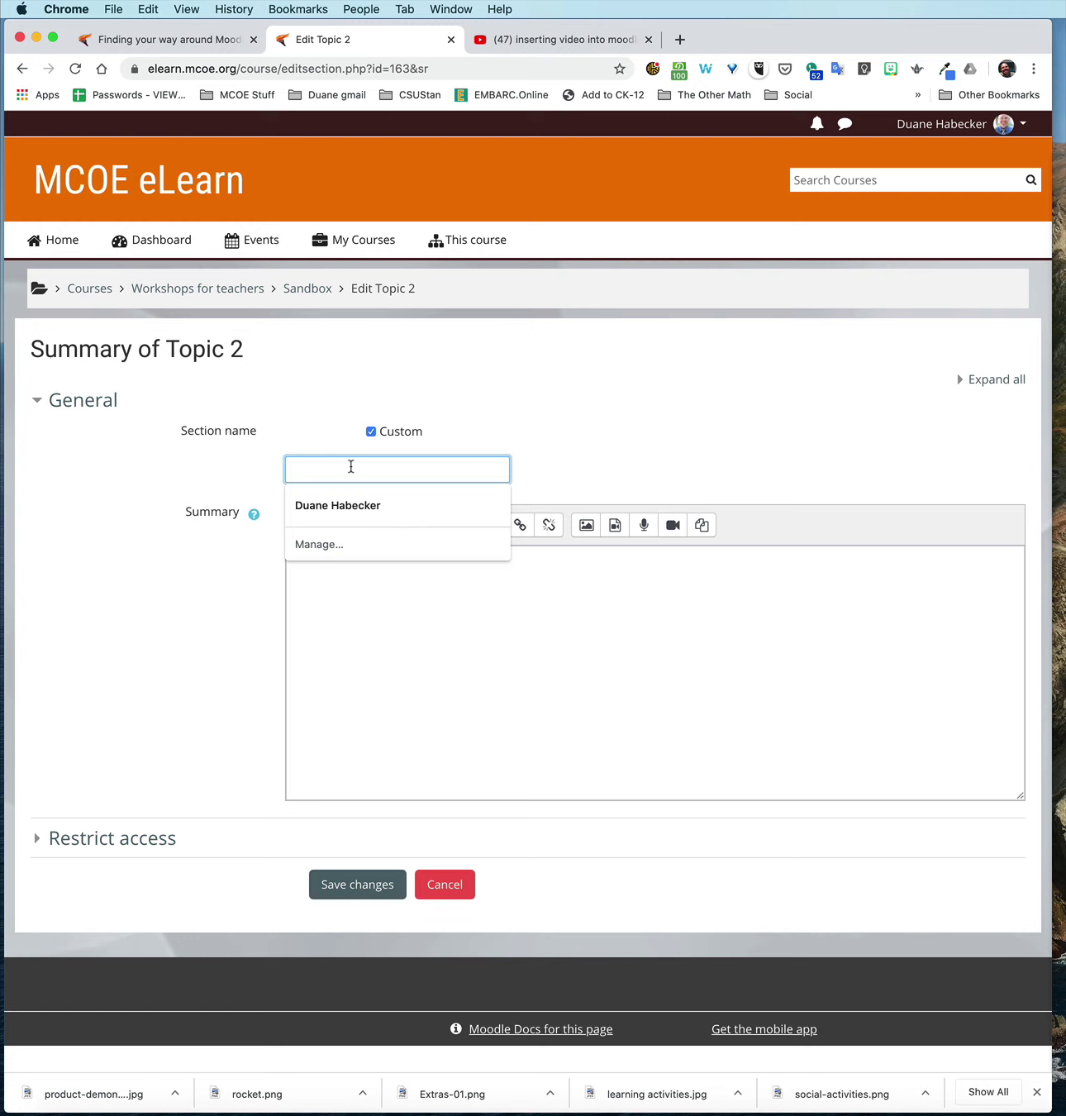
type("G")
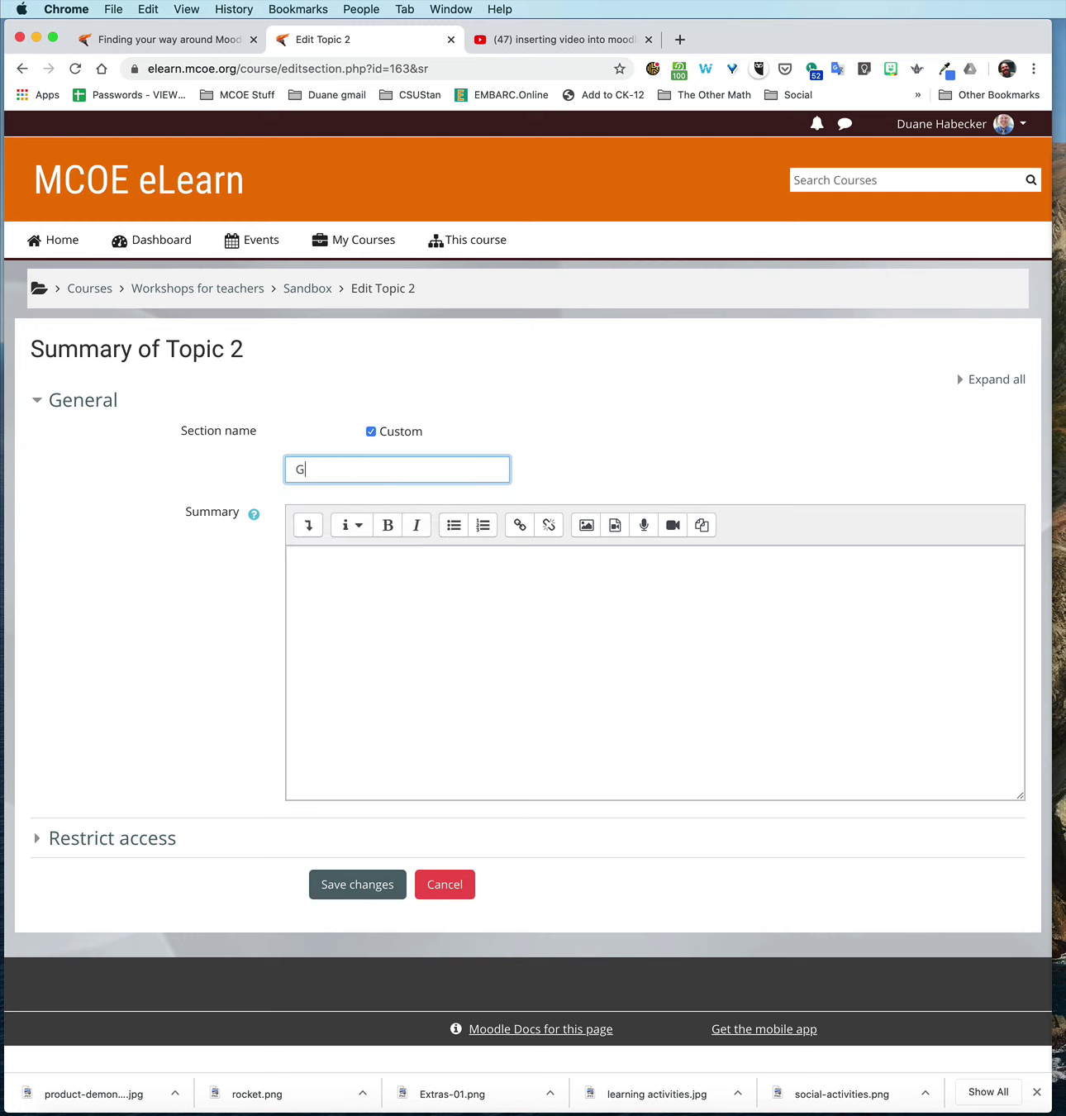
type("etting deeper into the Mood")
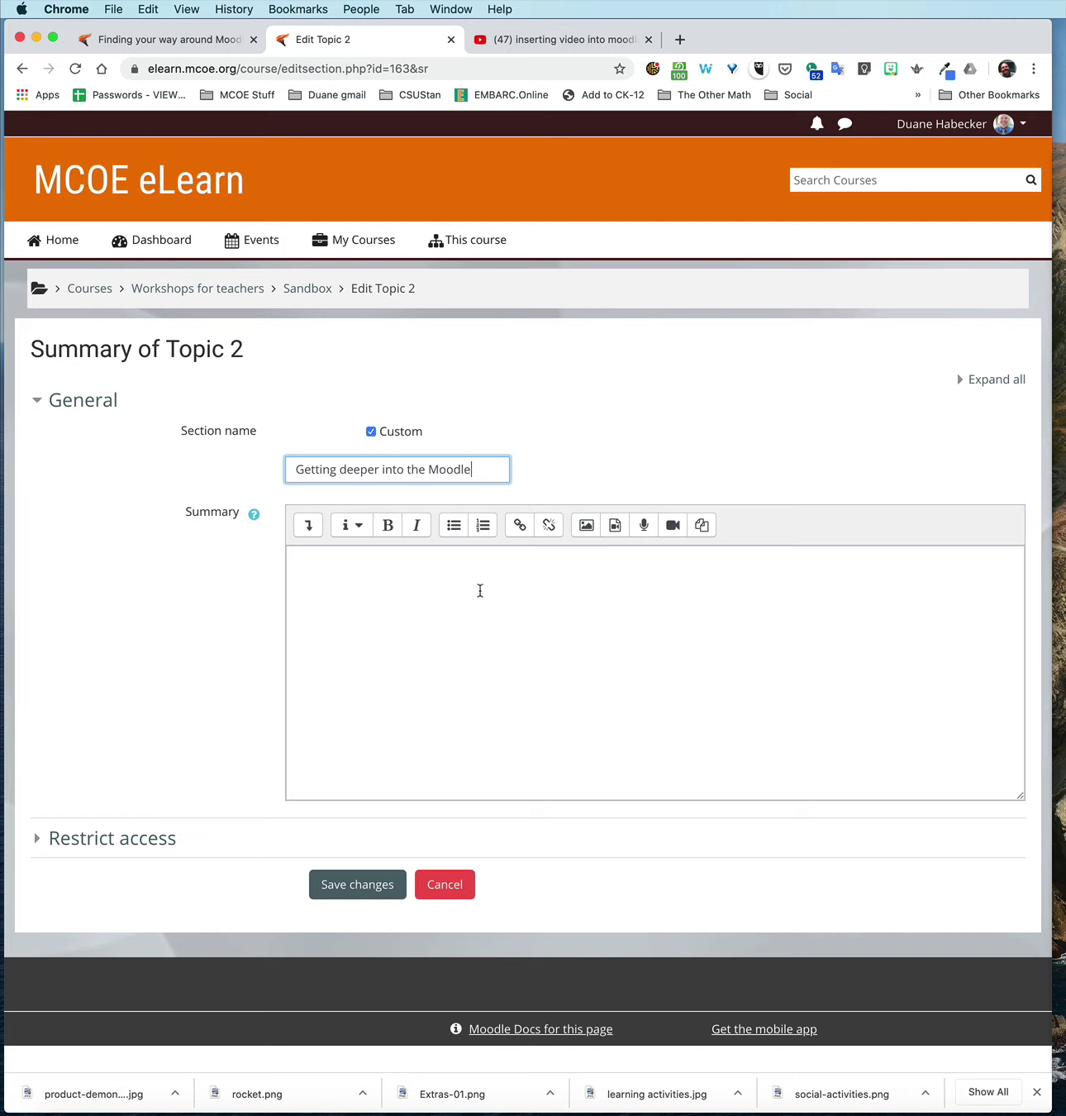
type("le")
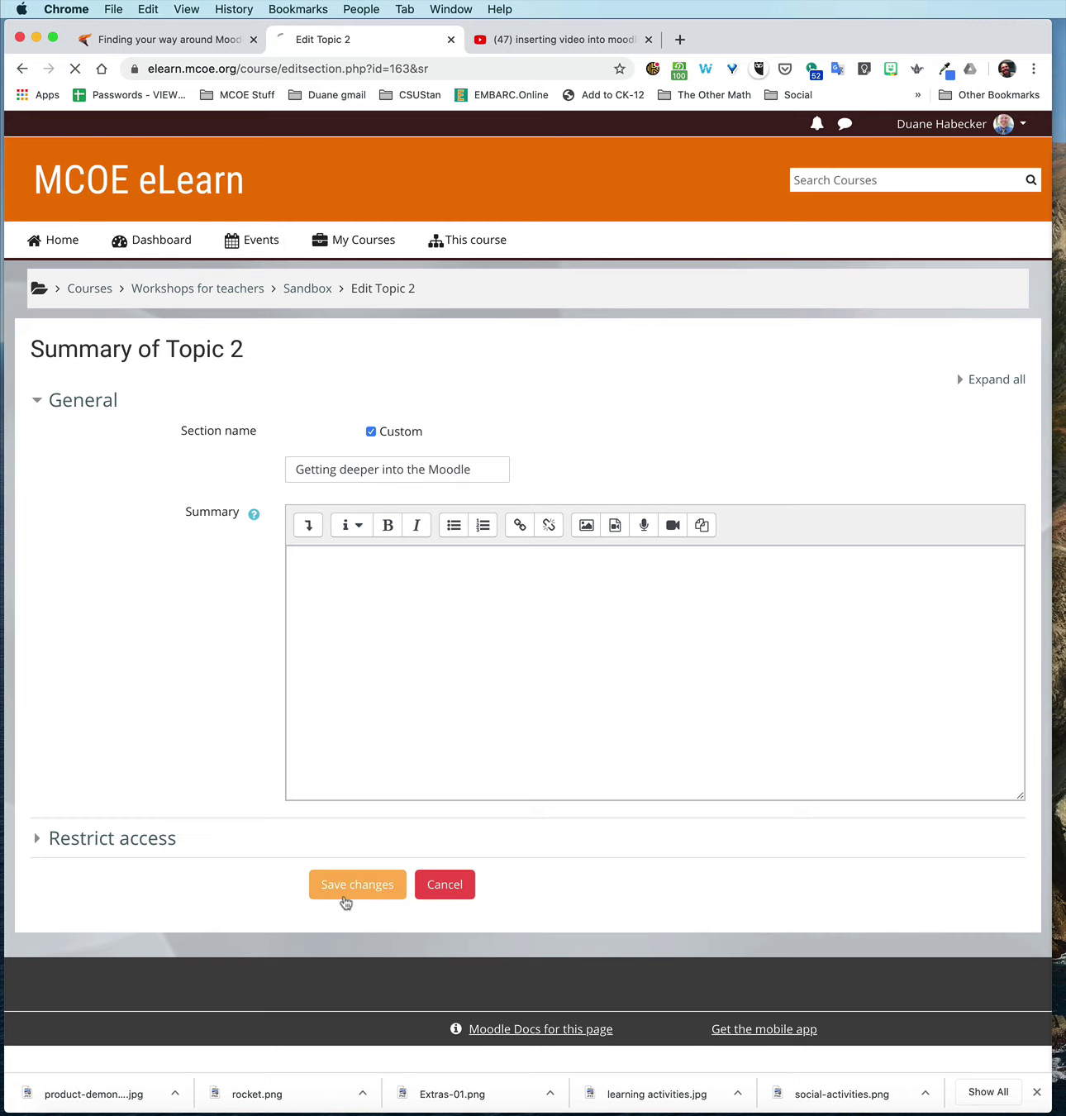
left_click(343, 885)
- Fill the section summary with 'Give a short description of this section here.' repeated several times, then save
scroll(245, 584, "up", 3)
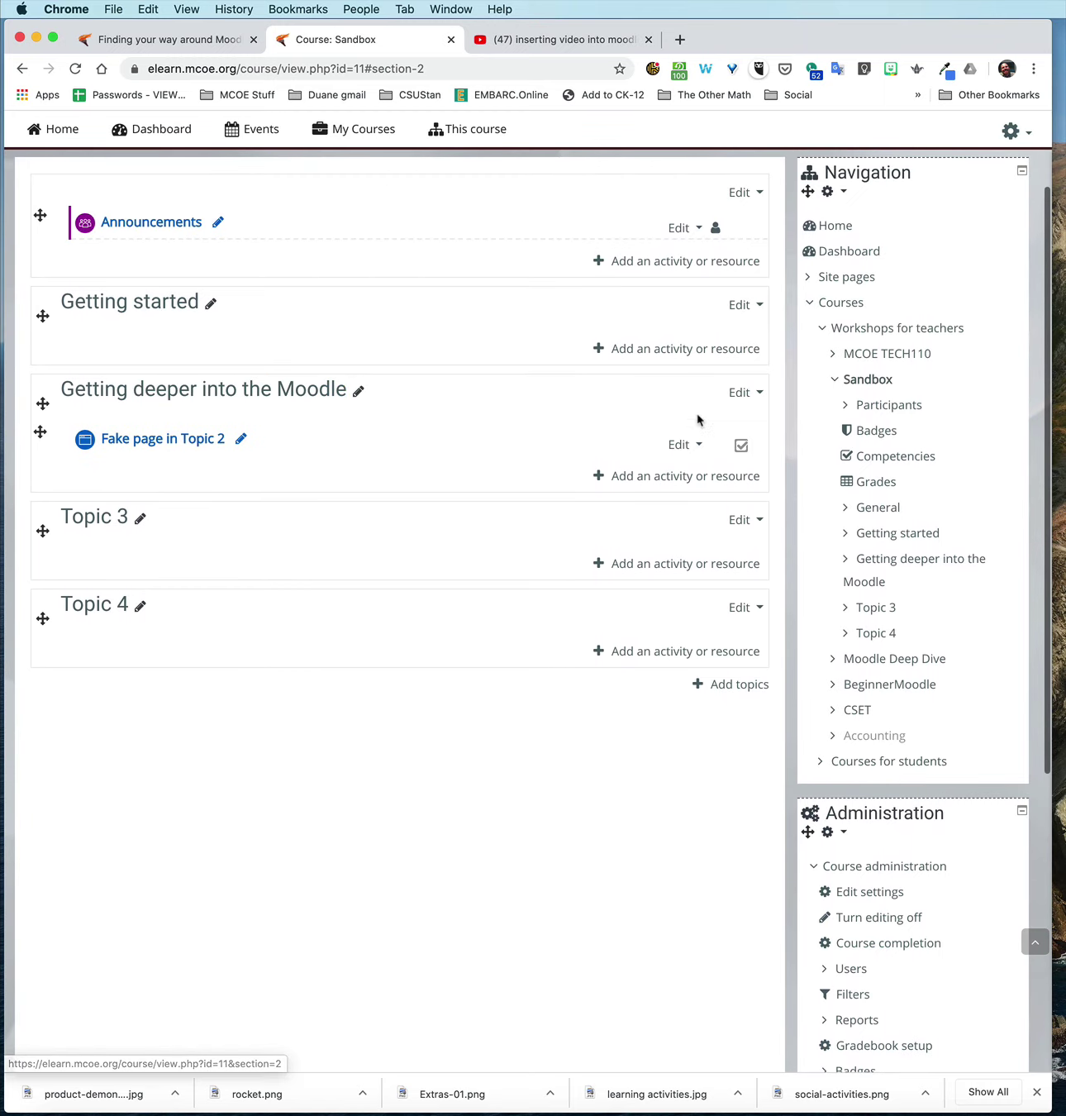
left_click(739, 393)
left_click(705, 422)
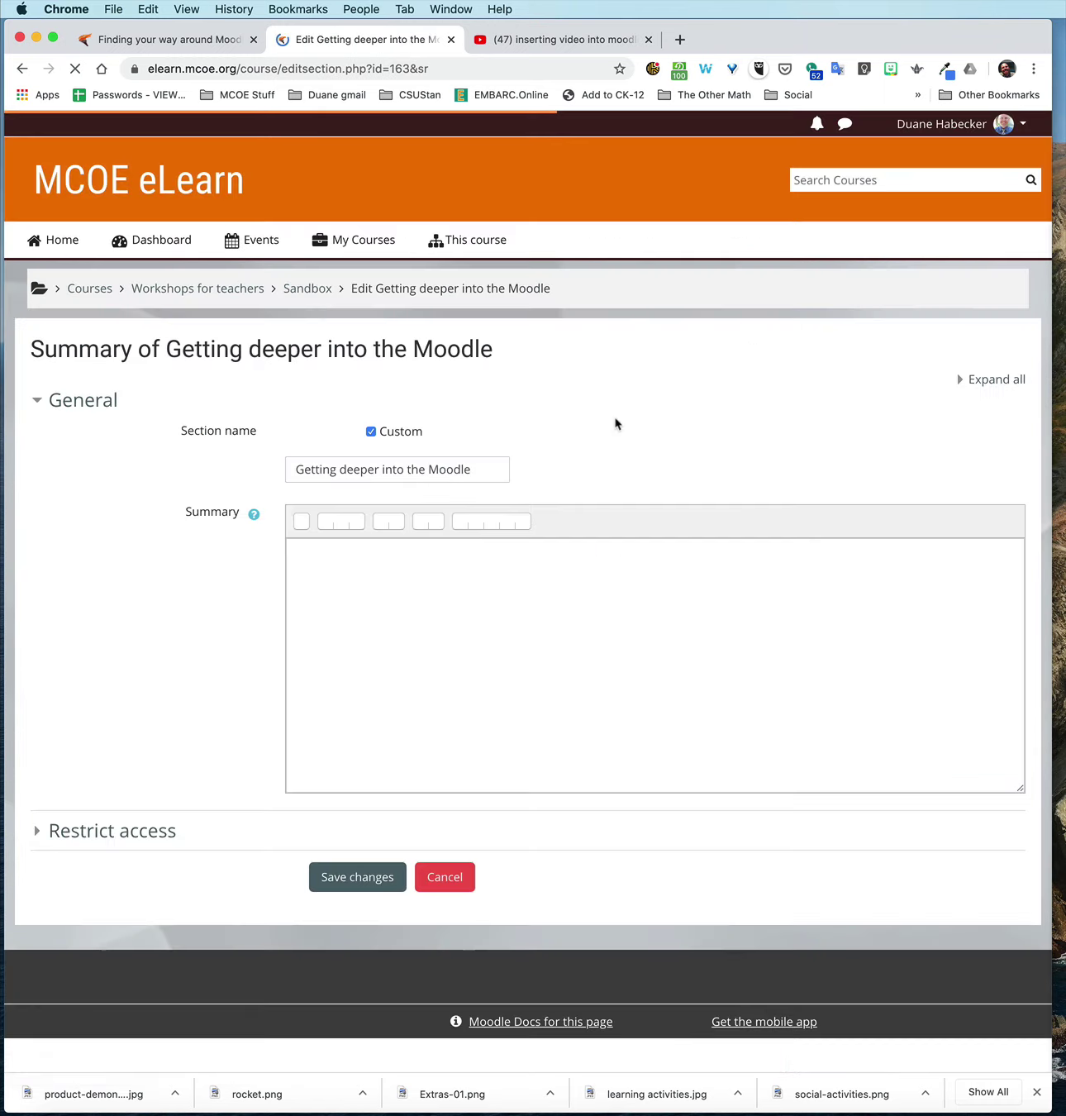
left_click(361, 591)
type("Give a short description of t")
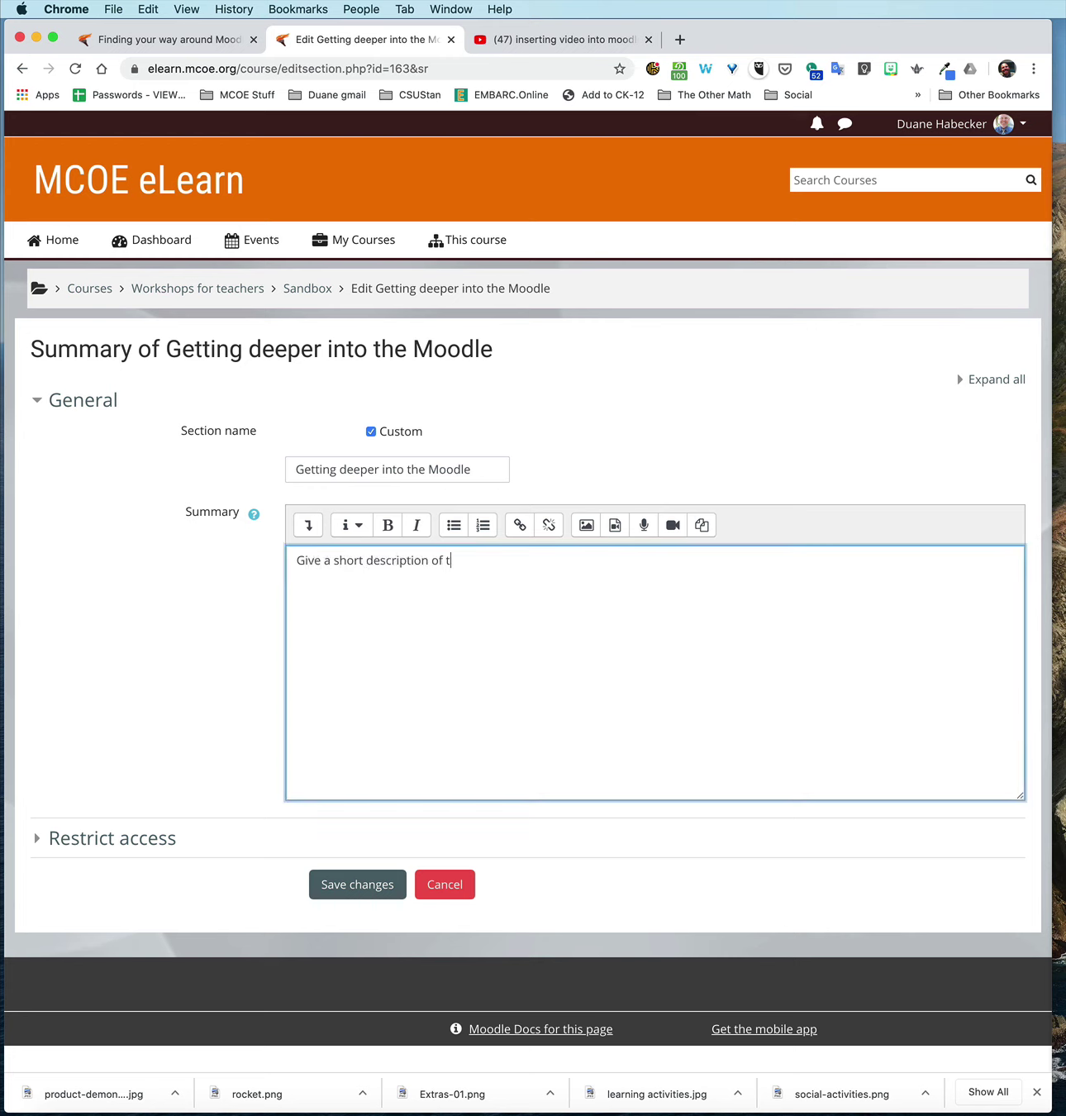
type("his section here.")
key("super+a")
key("super+c")
key("Right")
key("super+v")
key("super+v")
key("super+v")
key("super+v")
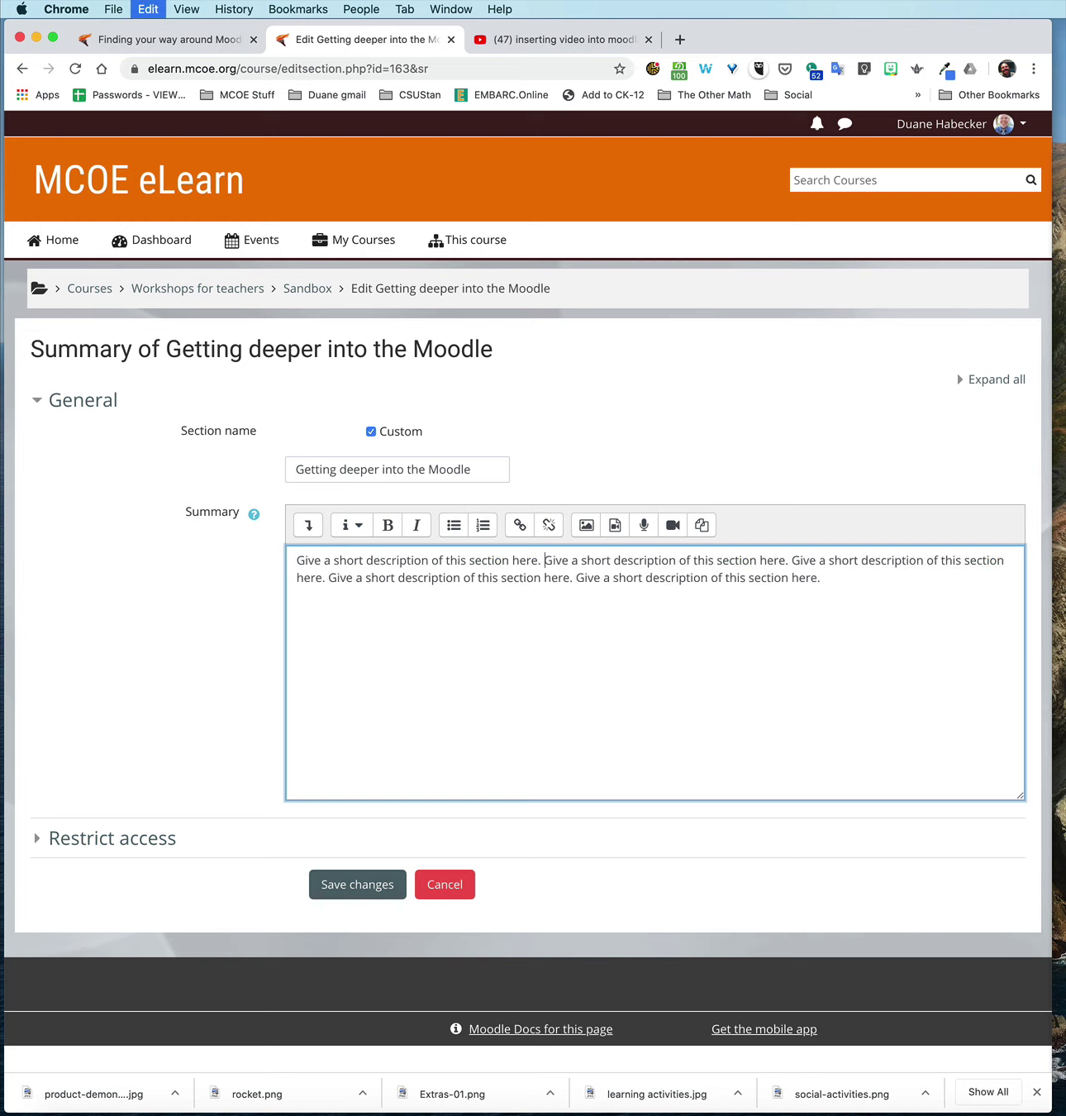
key("super+v")
left_click(328, 885)
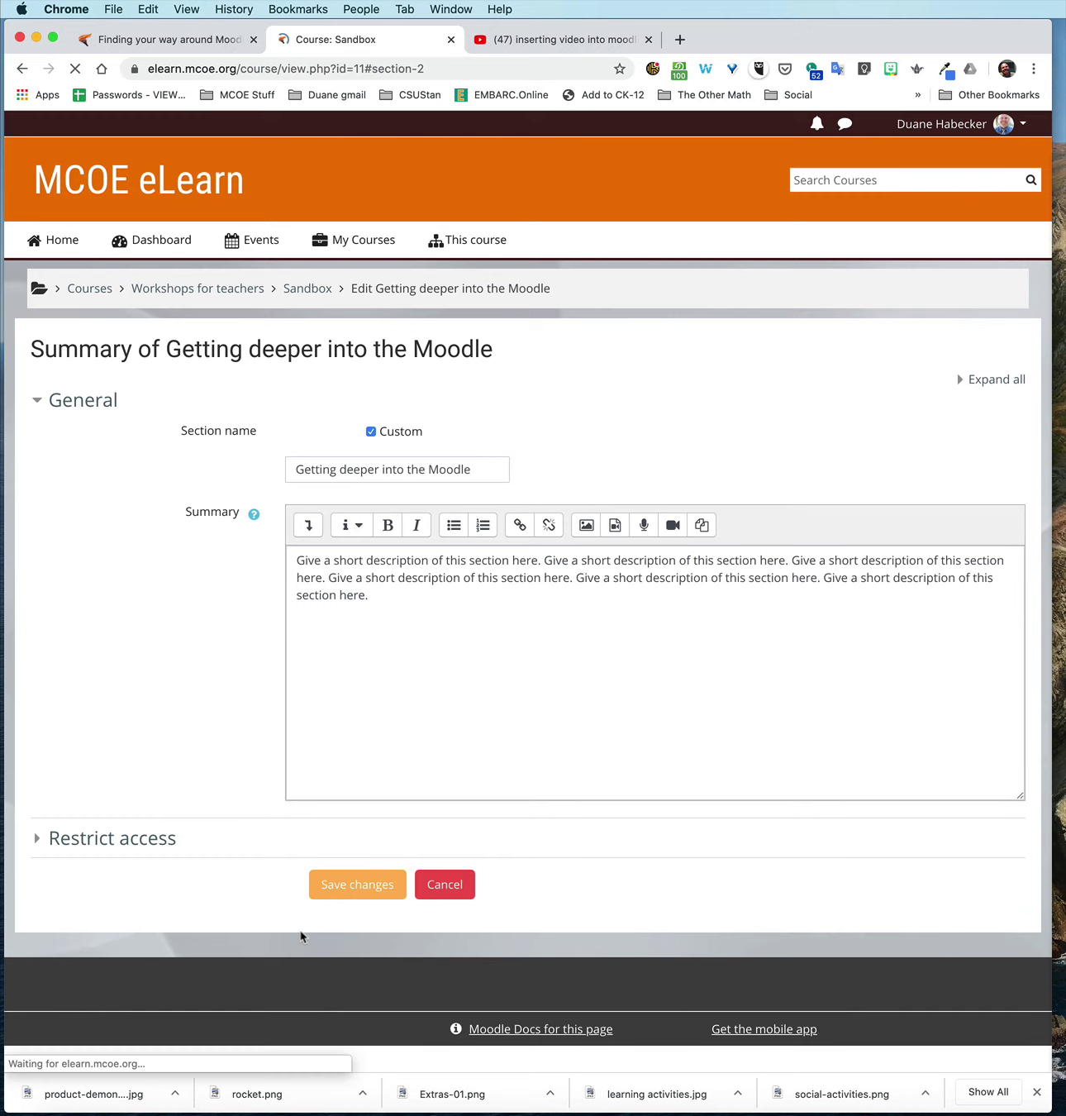
scroll(209, 674, "up", 5)
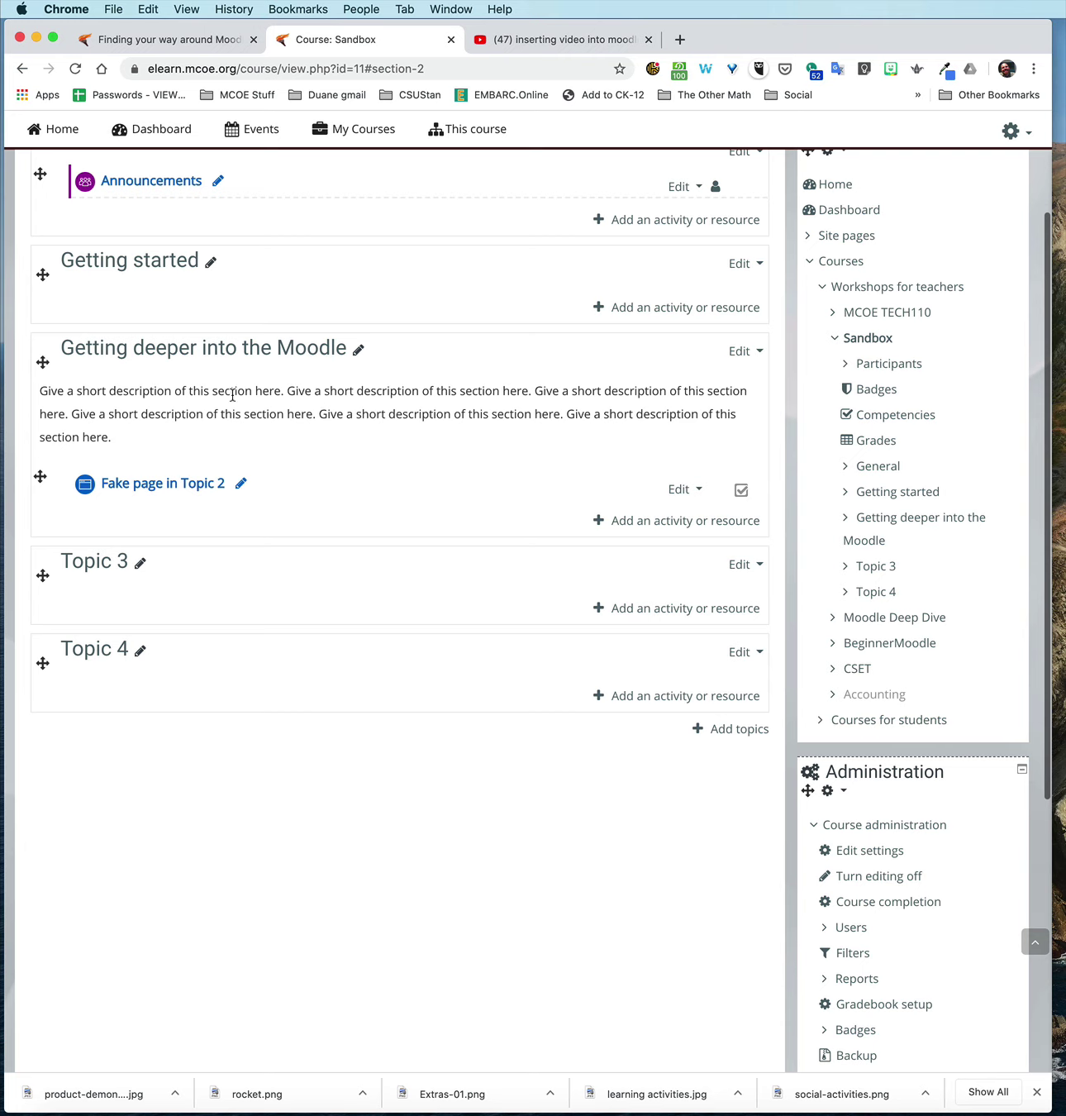
left_click(671, 523)
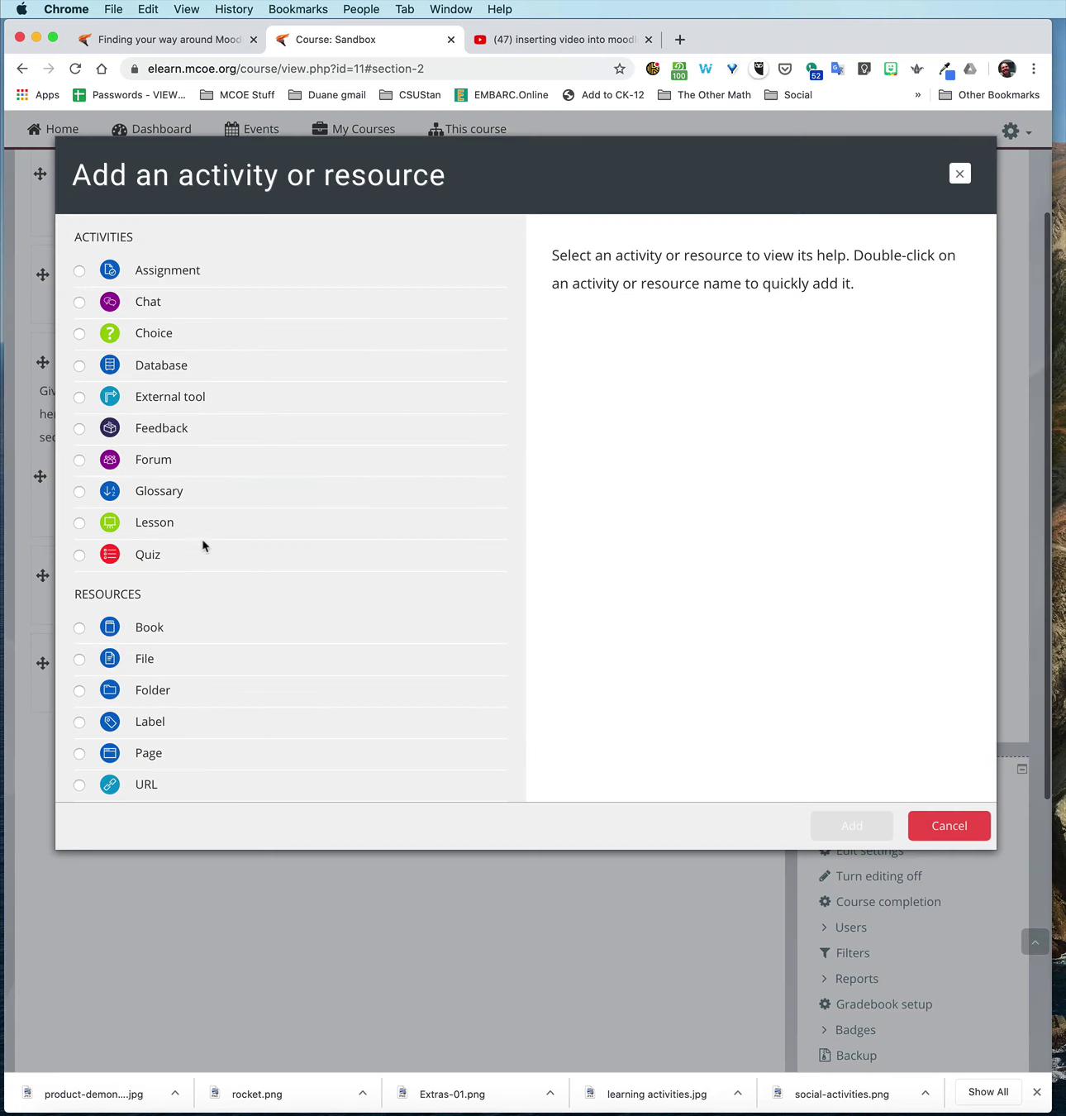
left_click(960, 174)
scroll(153, 543, "up", 3)
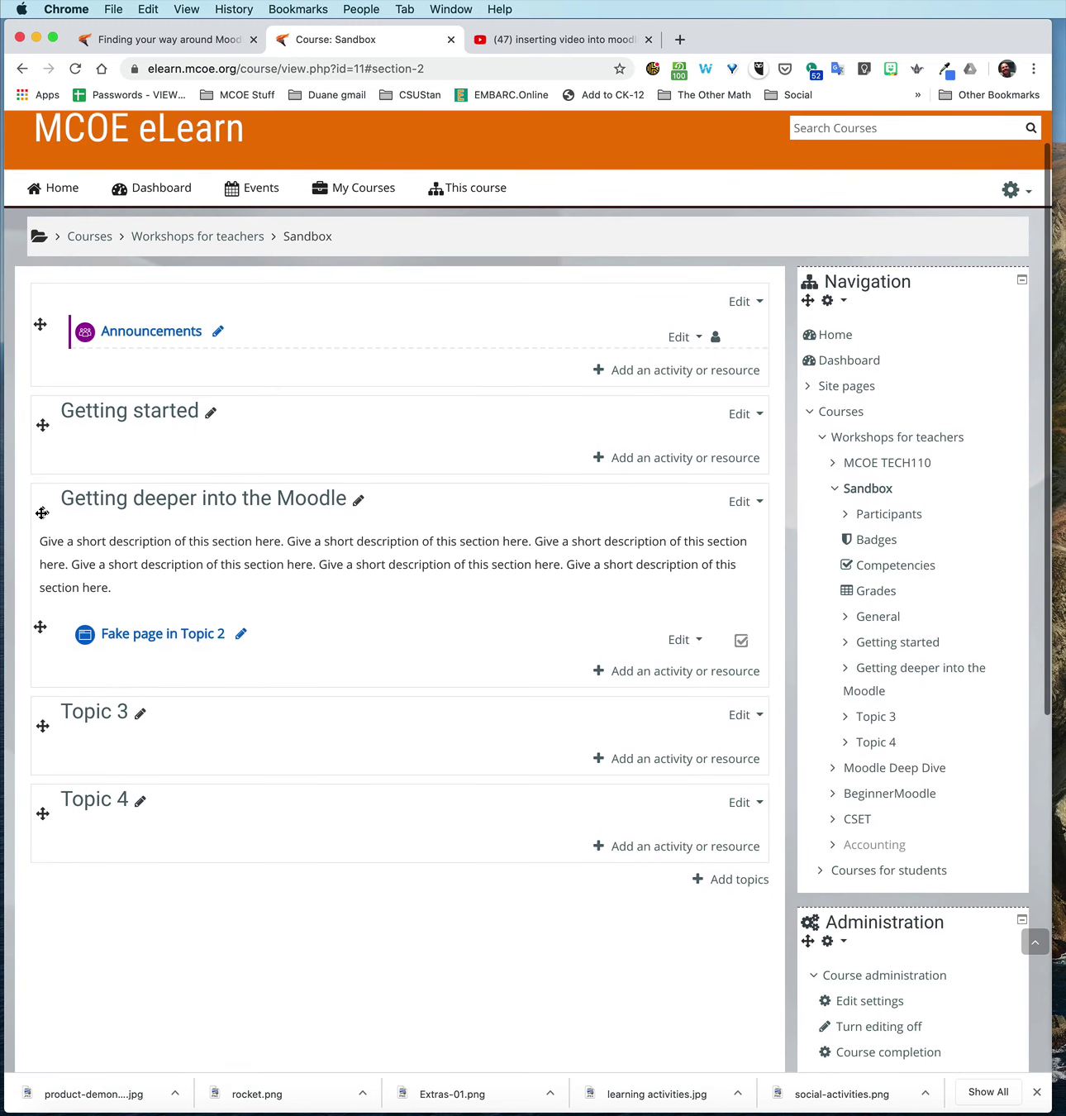
left_click_drag(42, 511, 45, 726)
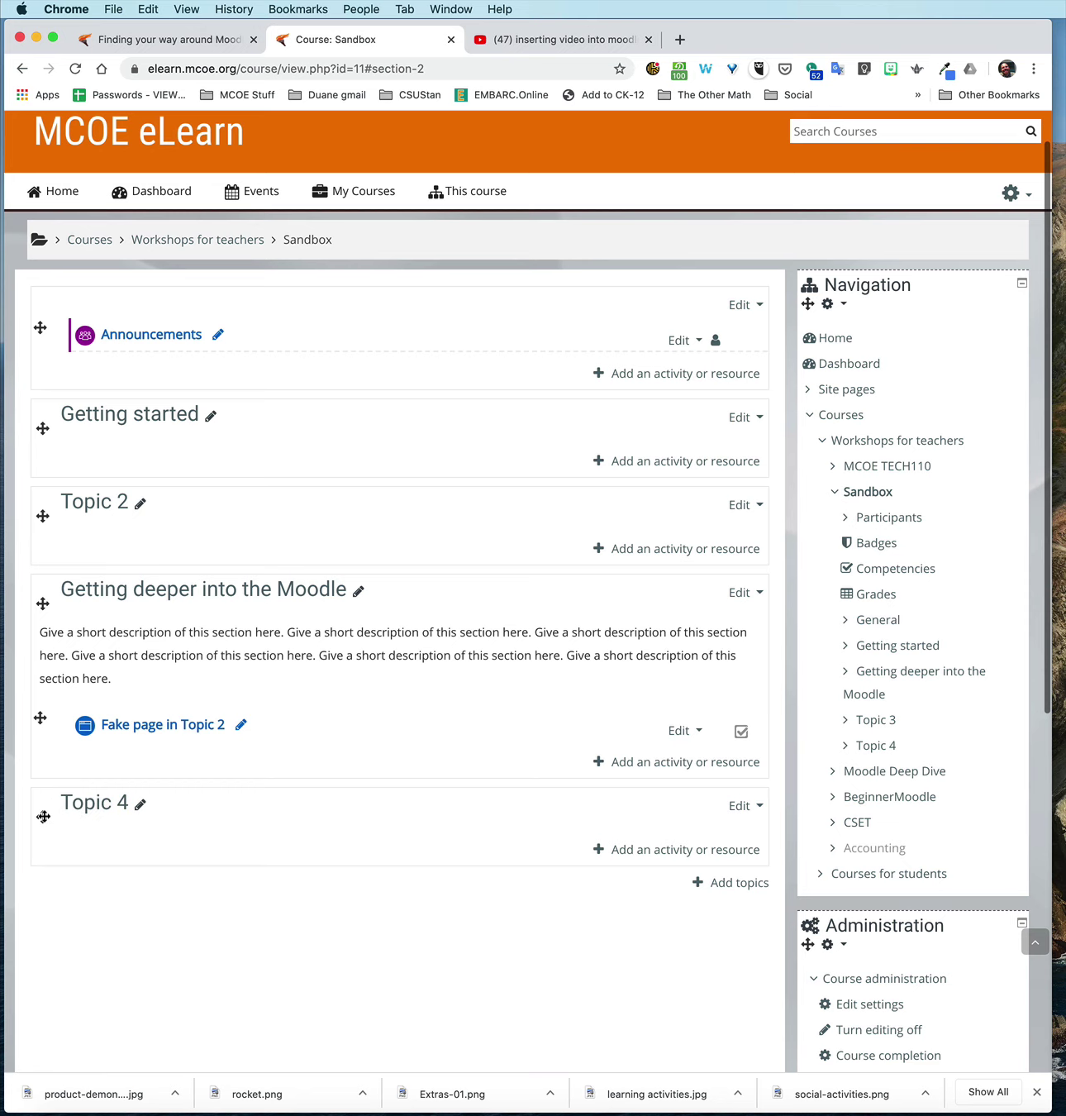
left_click_drag(42, 817, 102, 553)
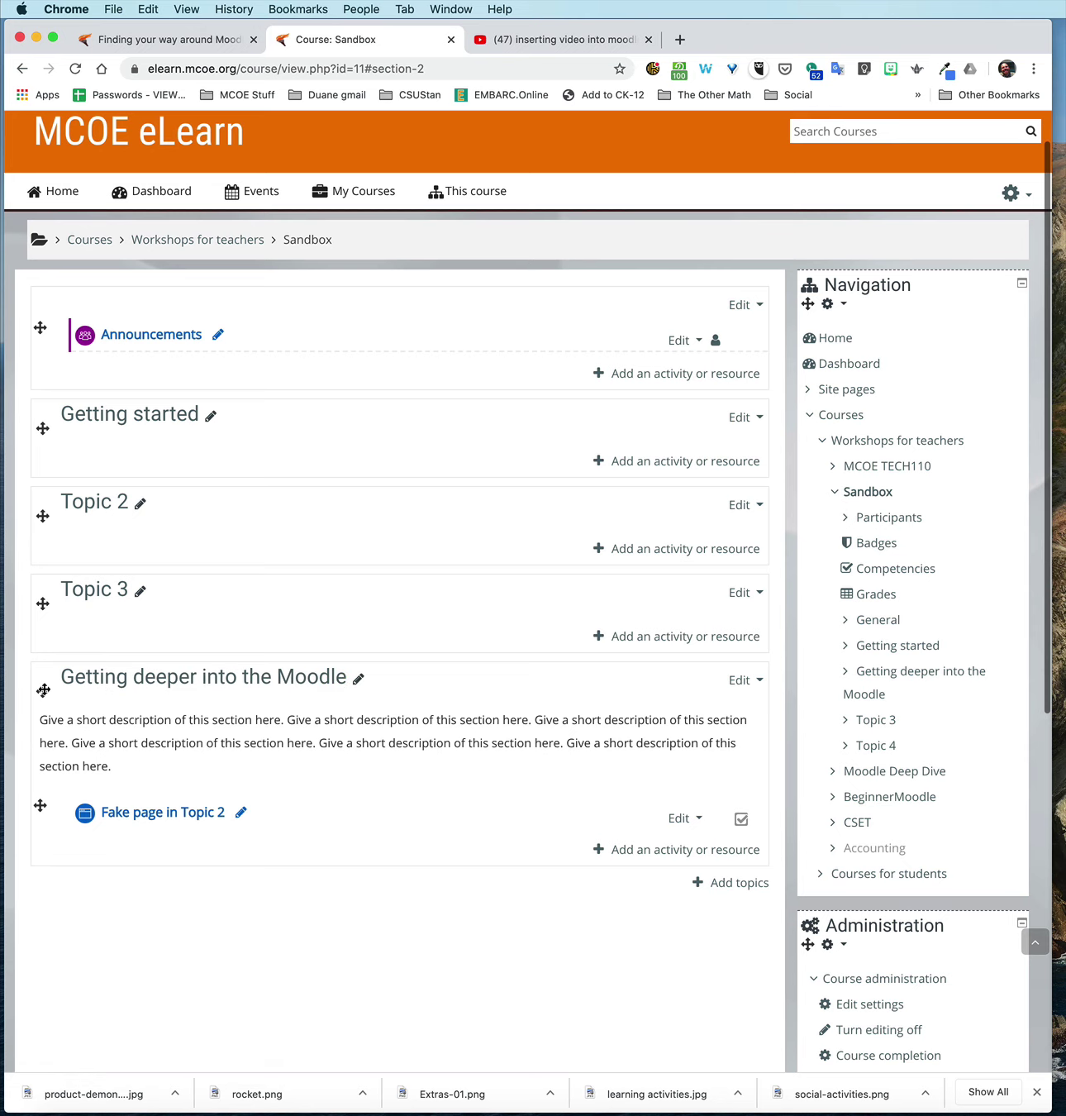
left_click_drag(42, 692, 60, 526)
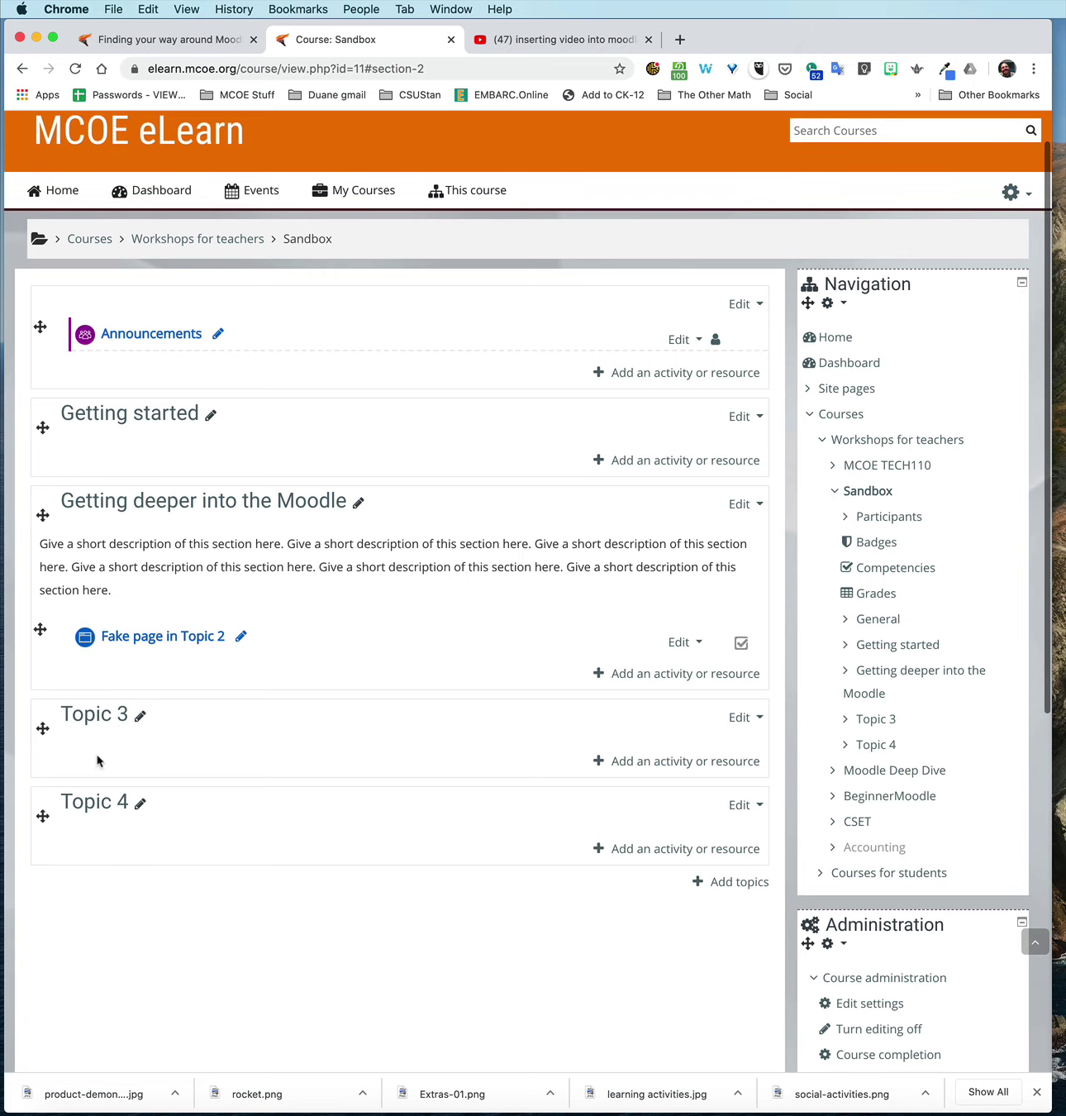
scroll(98, 768, "down", 1)
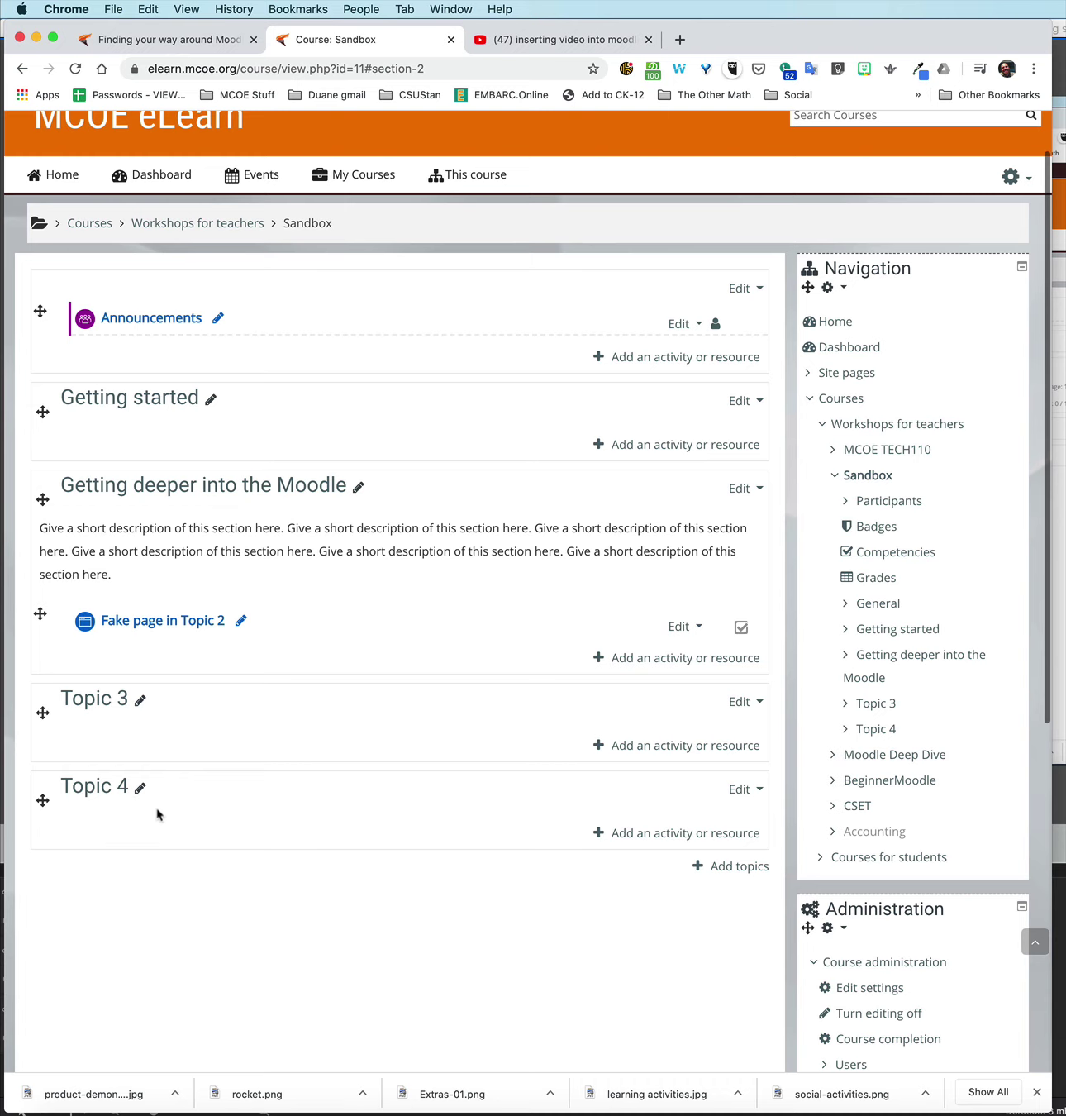
- Add 2 new topic sections at the end of the course
left_click(744, 867)
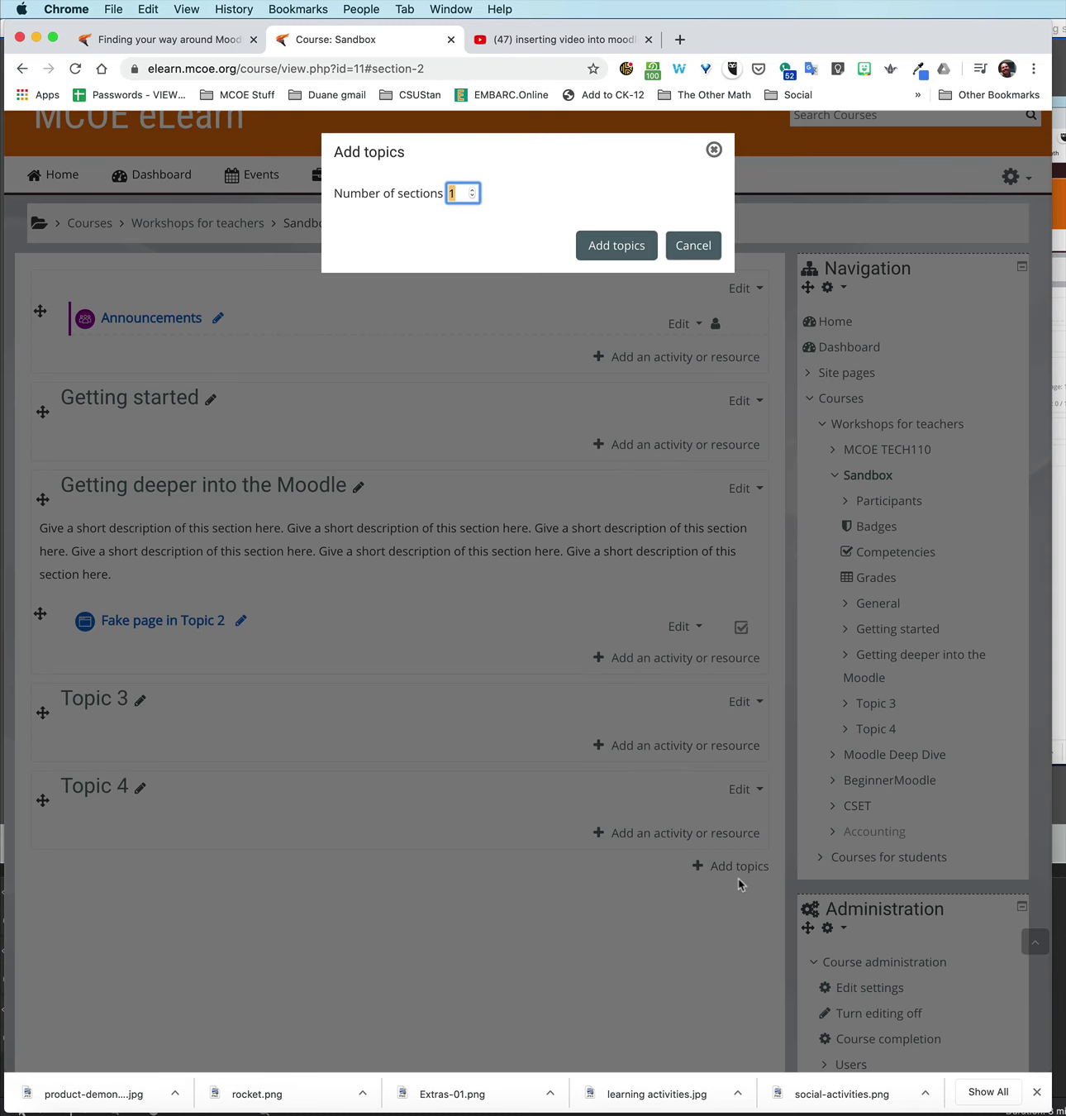
left_click(474, 191)
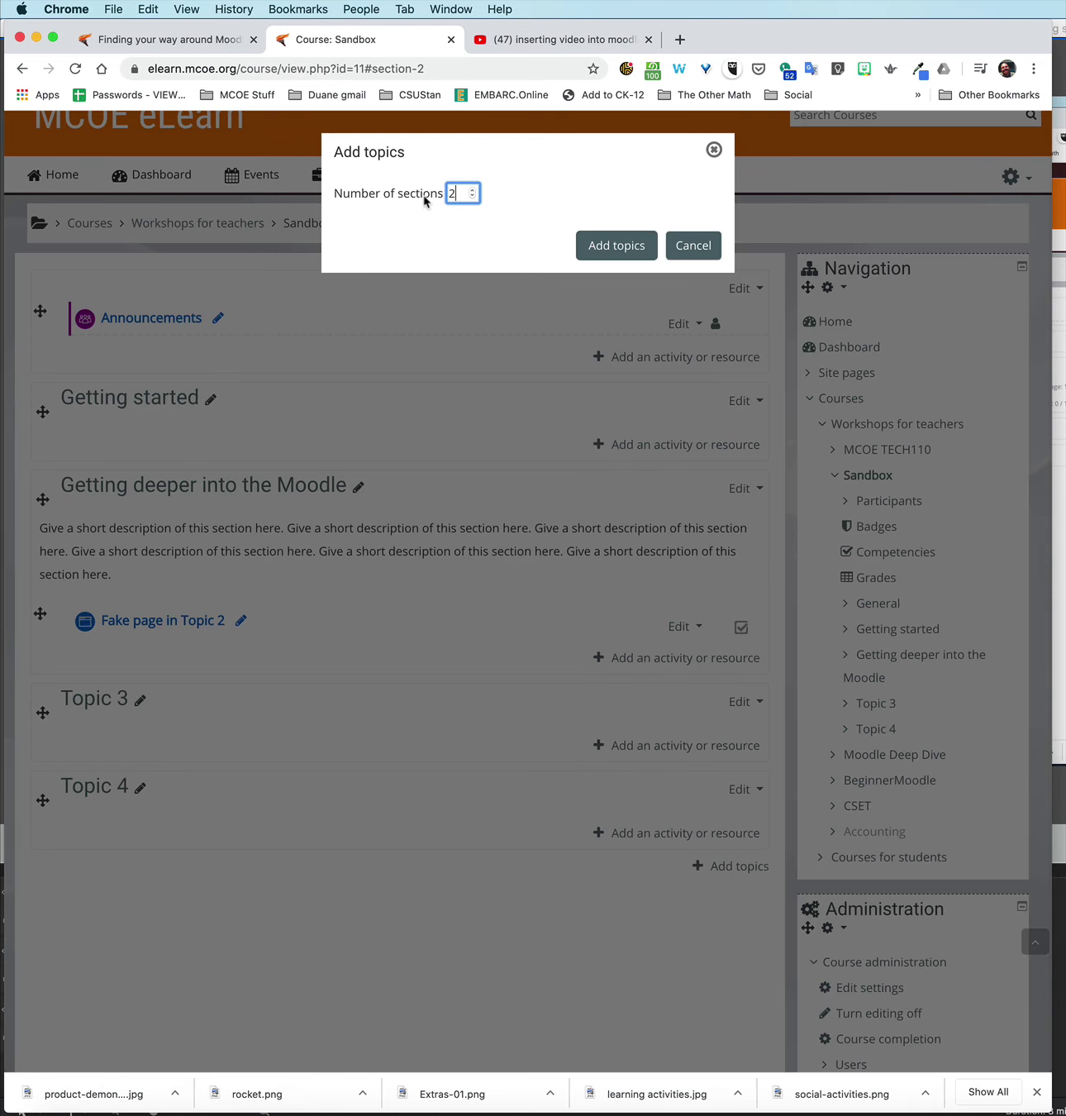
left_click(472, 197)
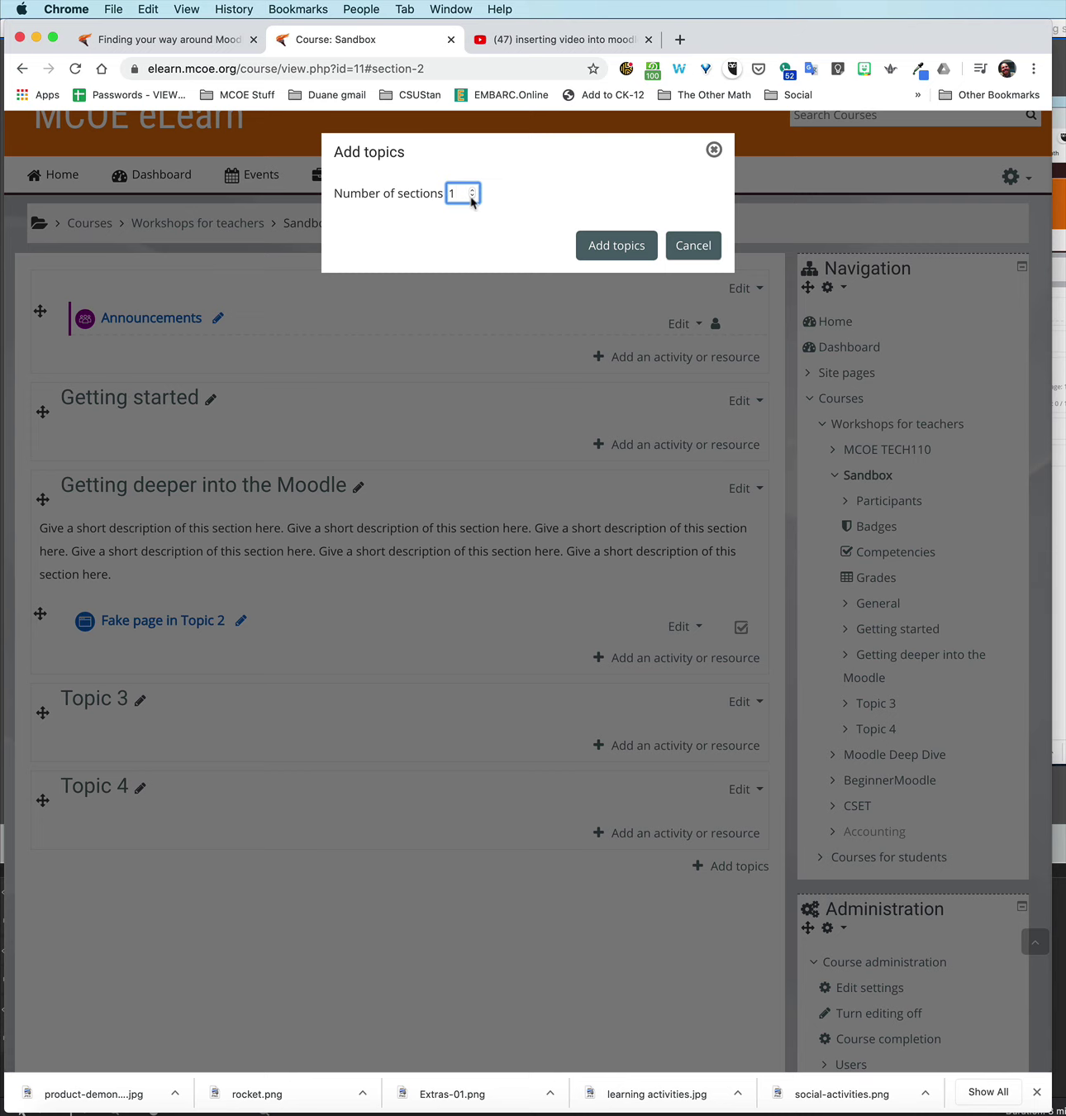
left_click(617, 244)
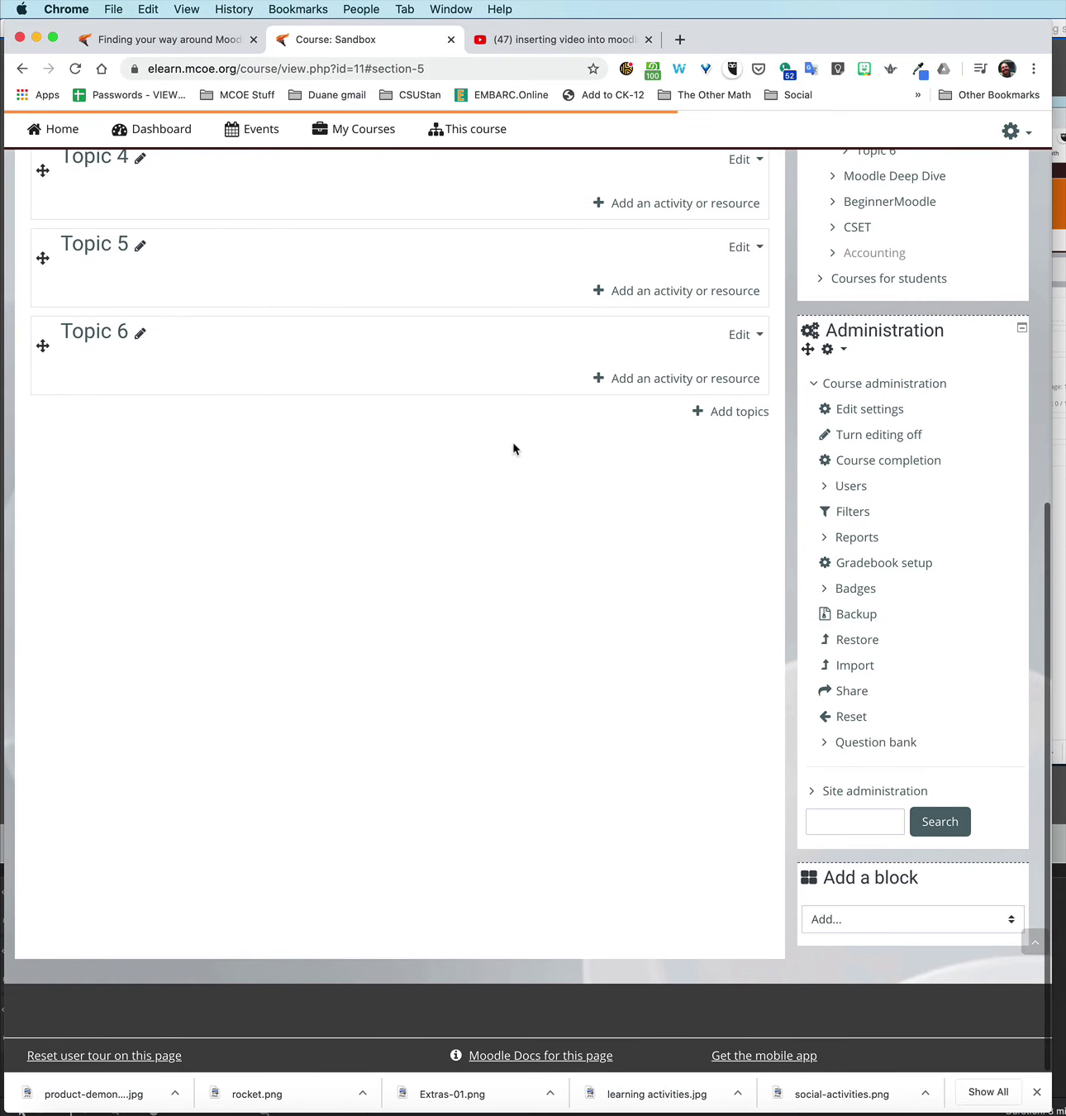
scroll(429, 417, "up", 5)
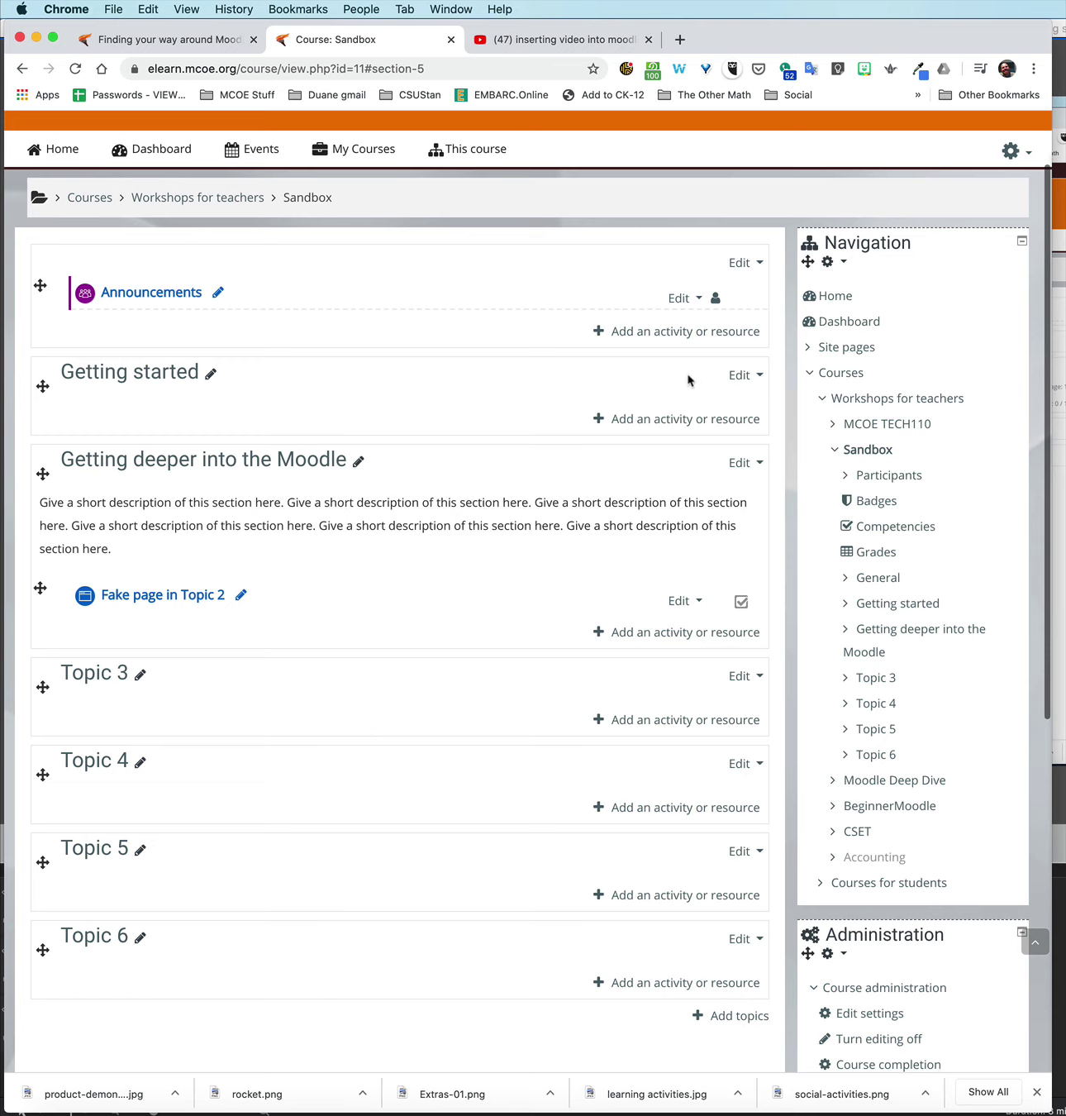
- Hide the Getting started section with Hide topic from its Edit menu
left_click(740, 374)
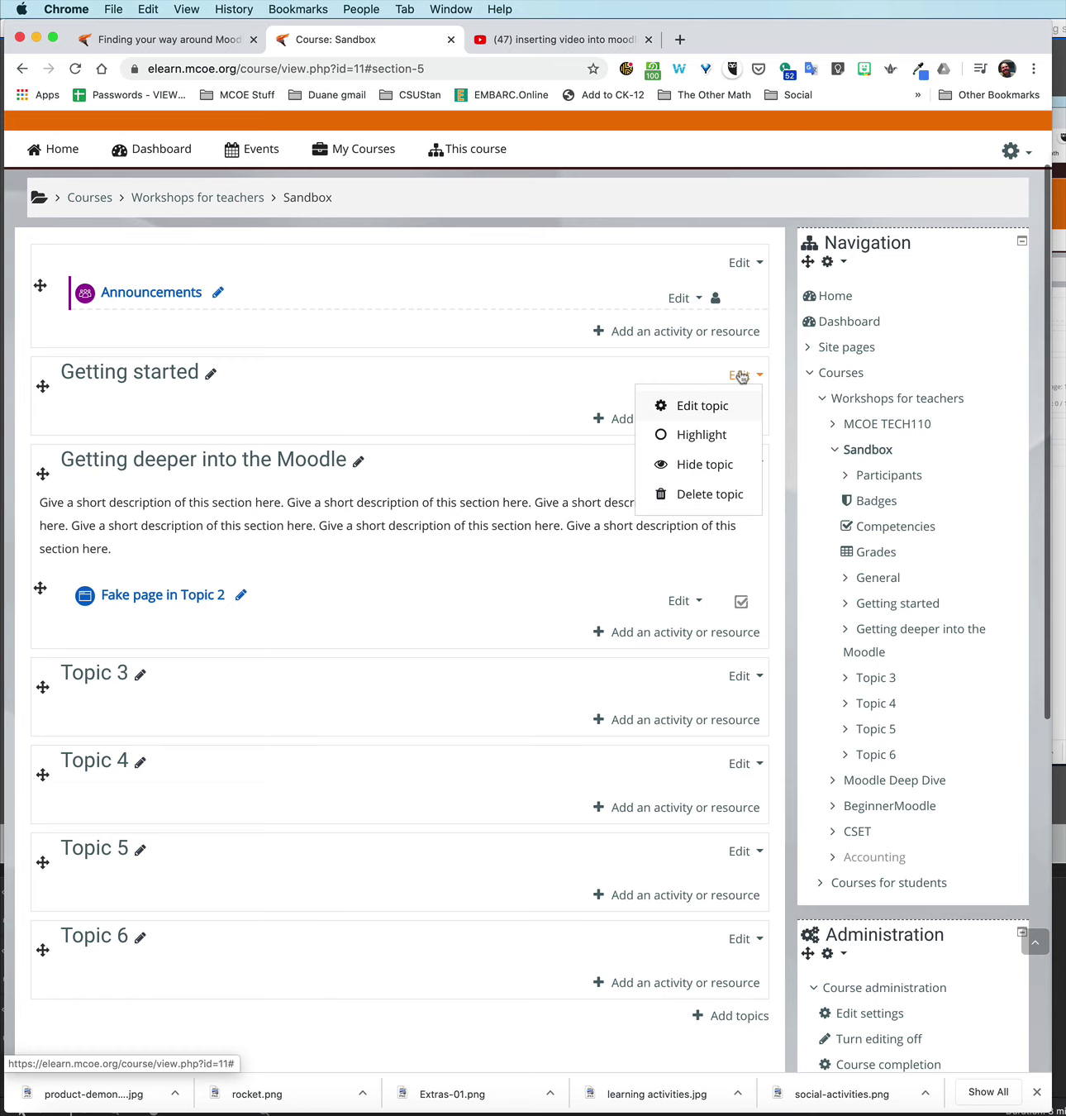
left_click(684, 468)
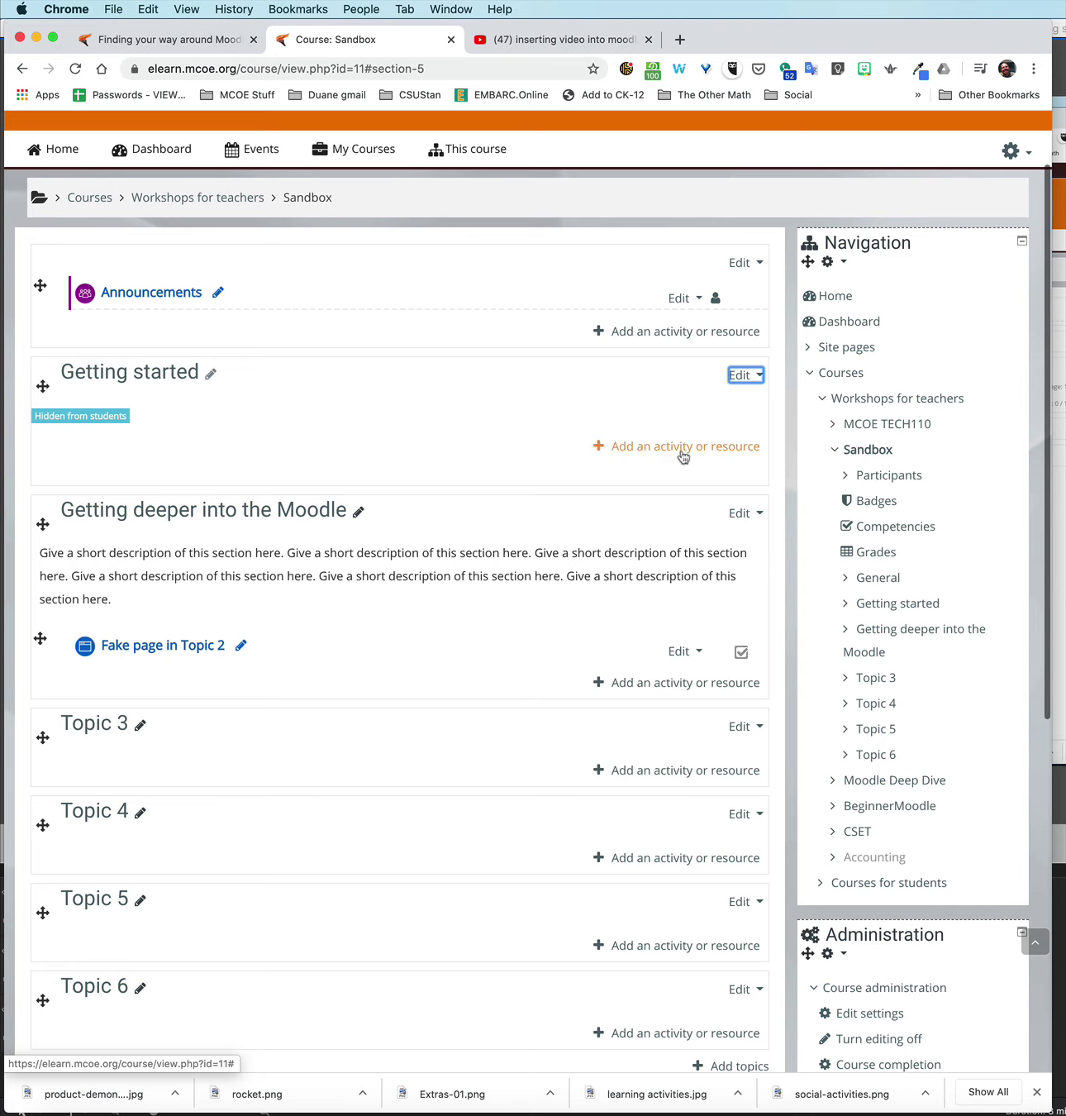
left_click(739, 374)
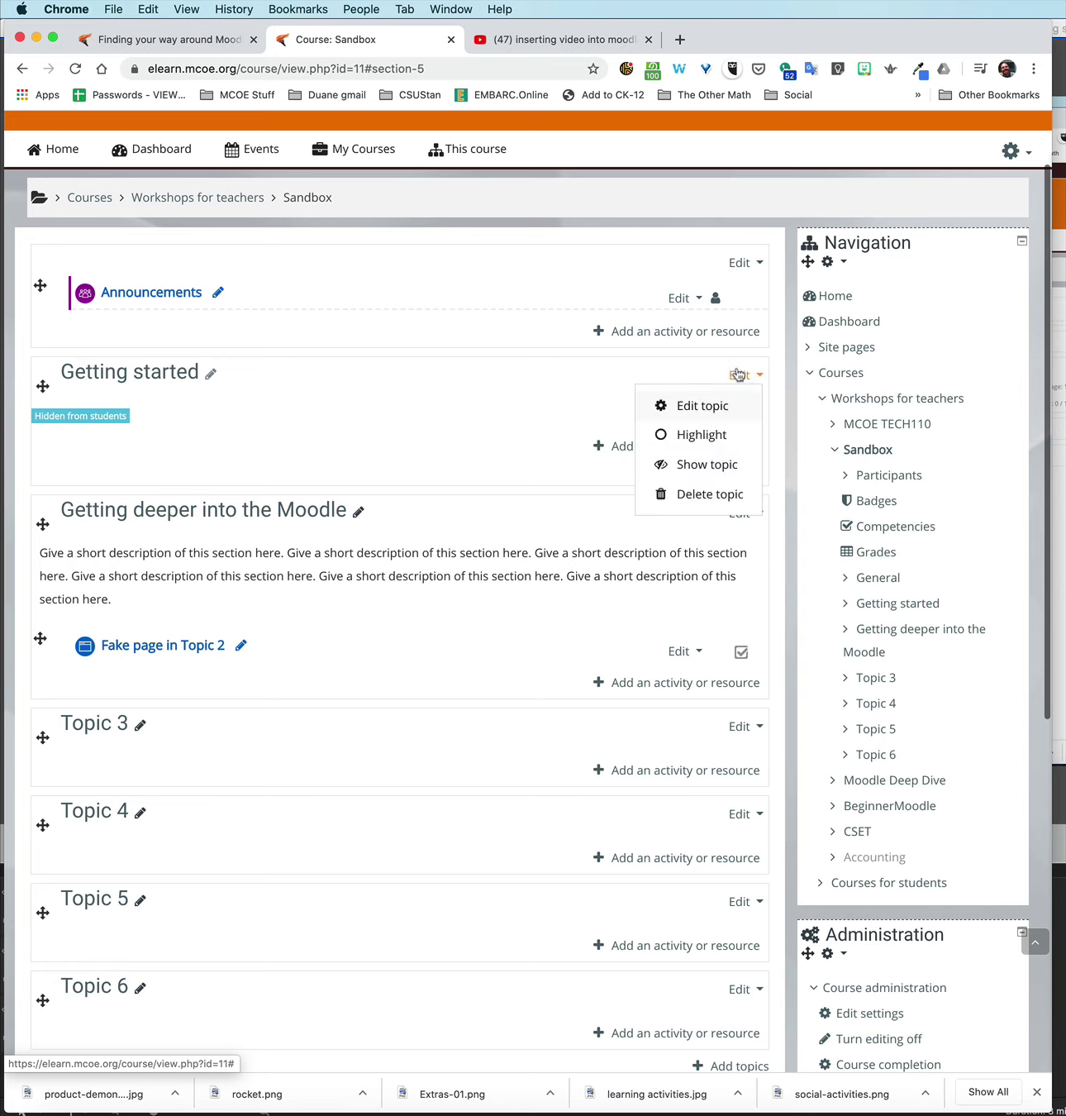
- Delete the Getting started section and confirm the deletion
left_click(690, 496)
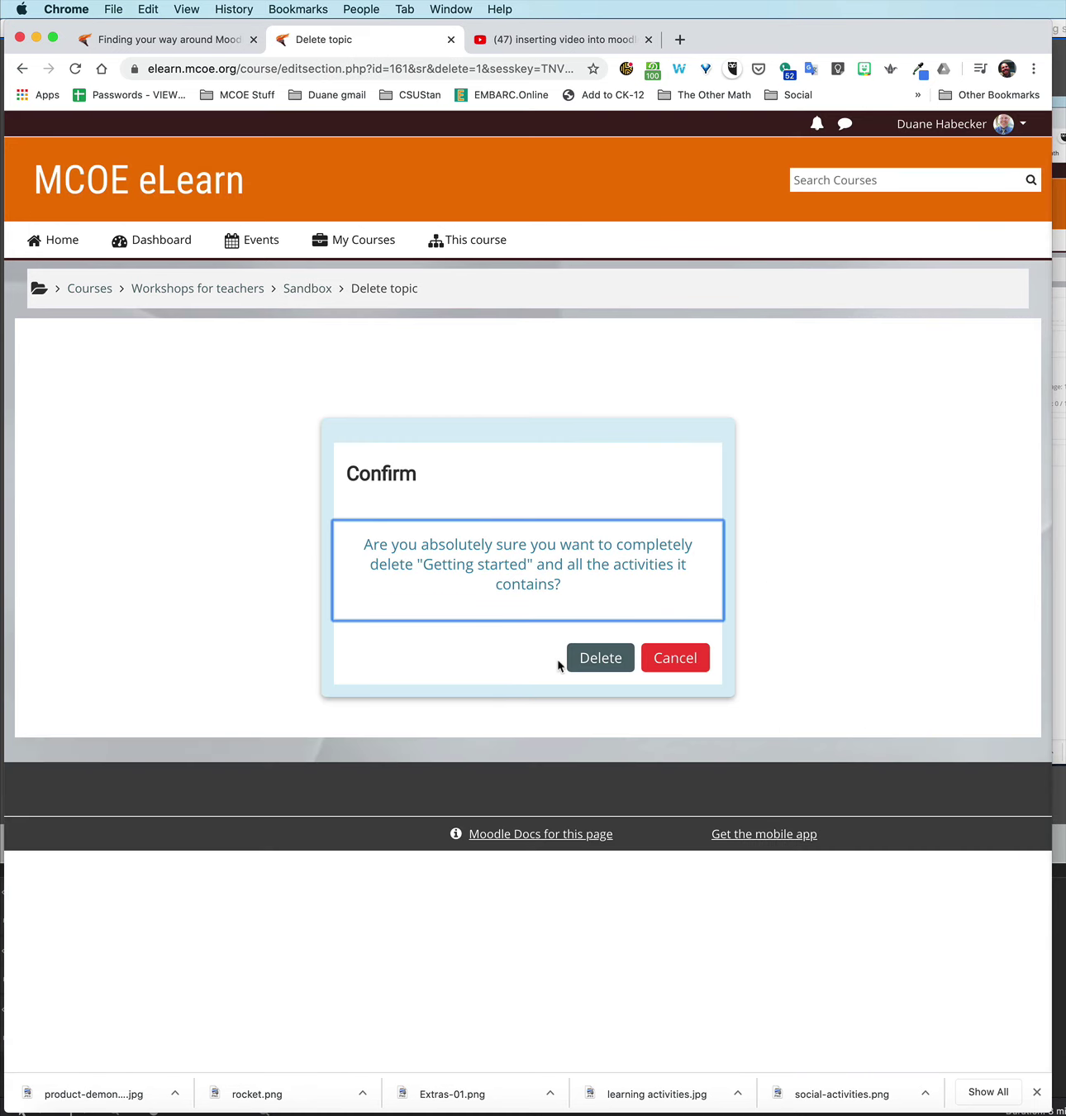
left_click(592, 661)
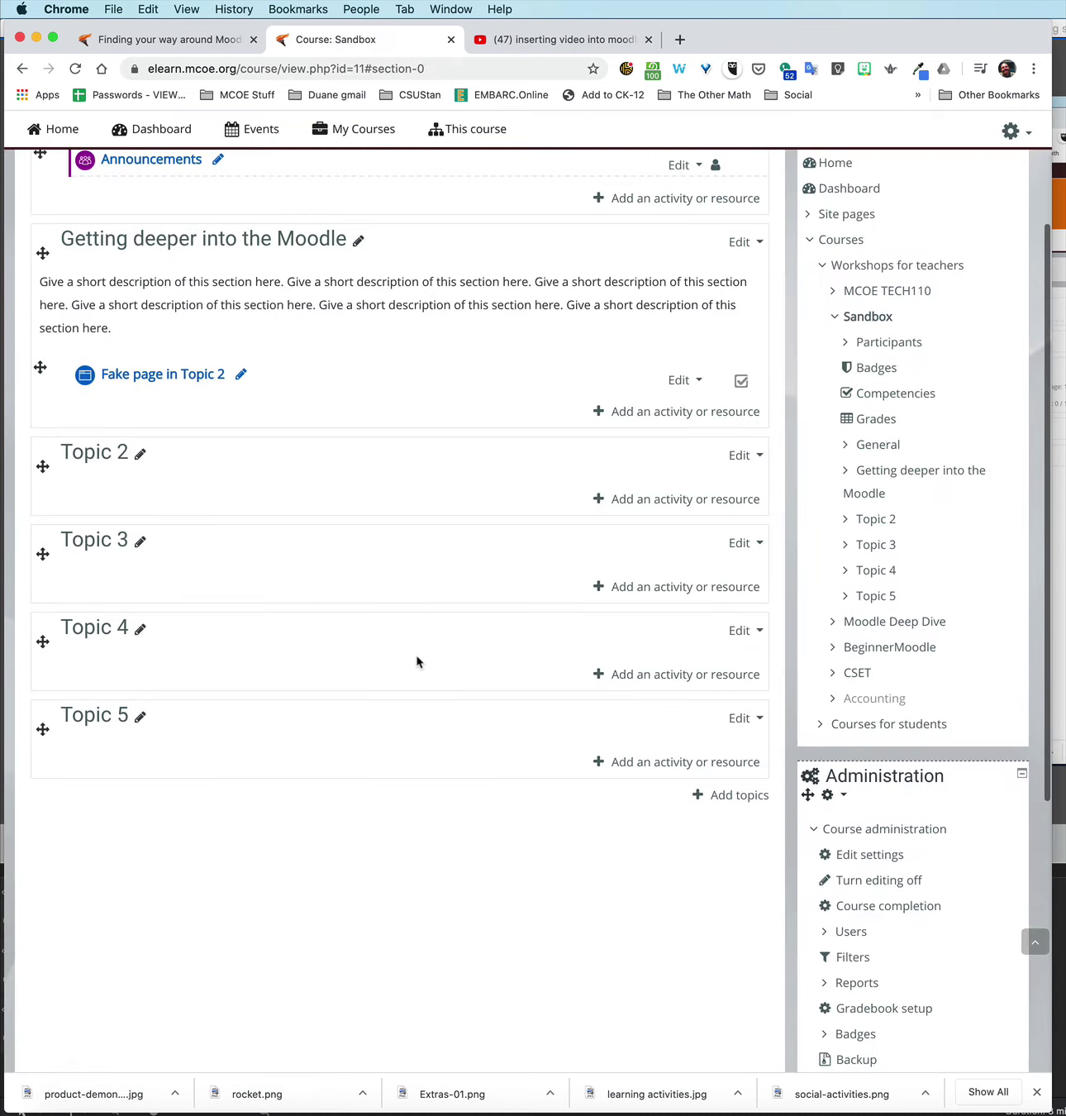
scroll(416, 655, "up", 2)
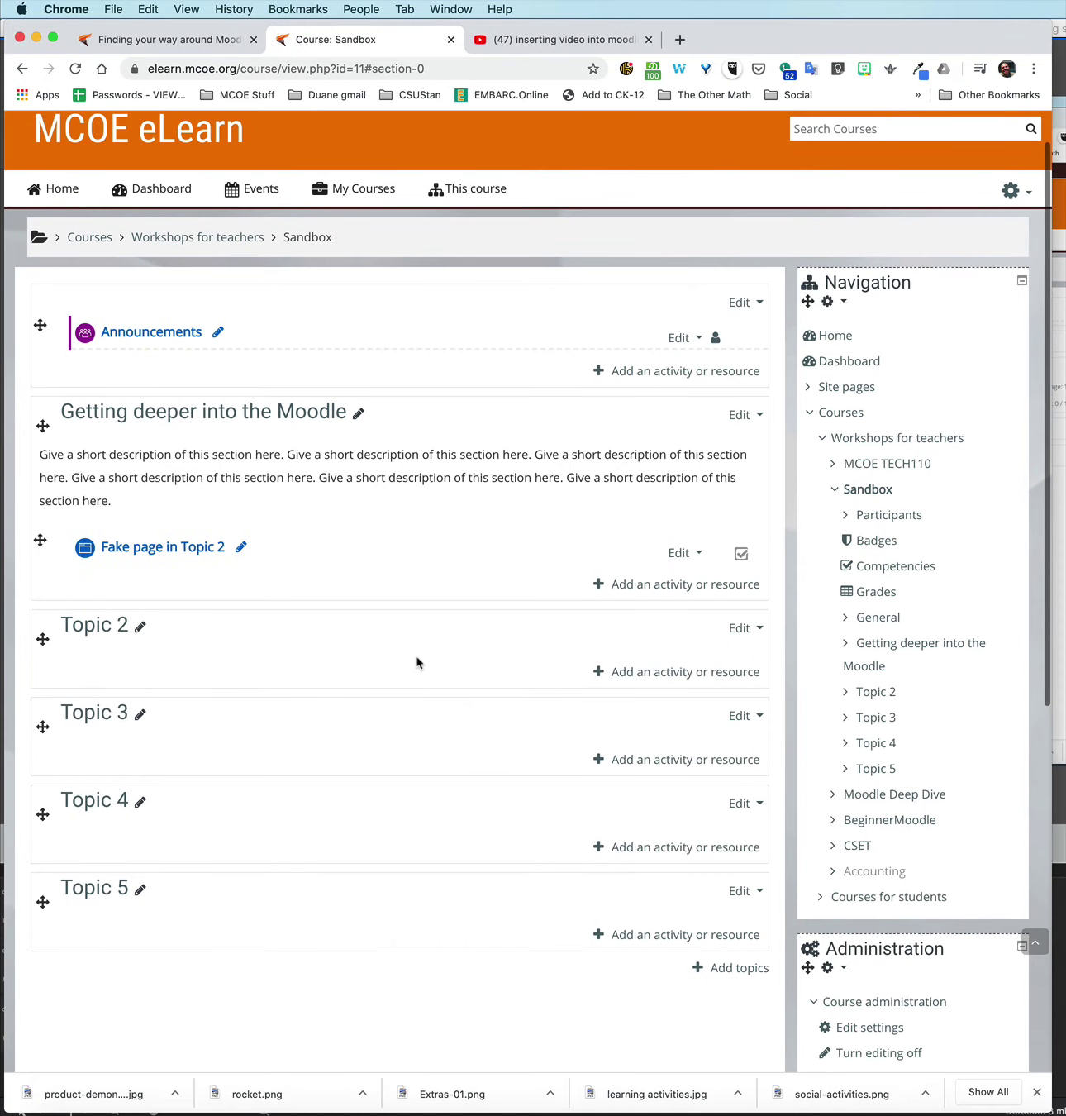
scroll(415, 656, "down", 4)
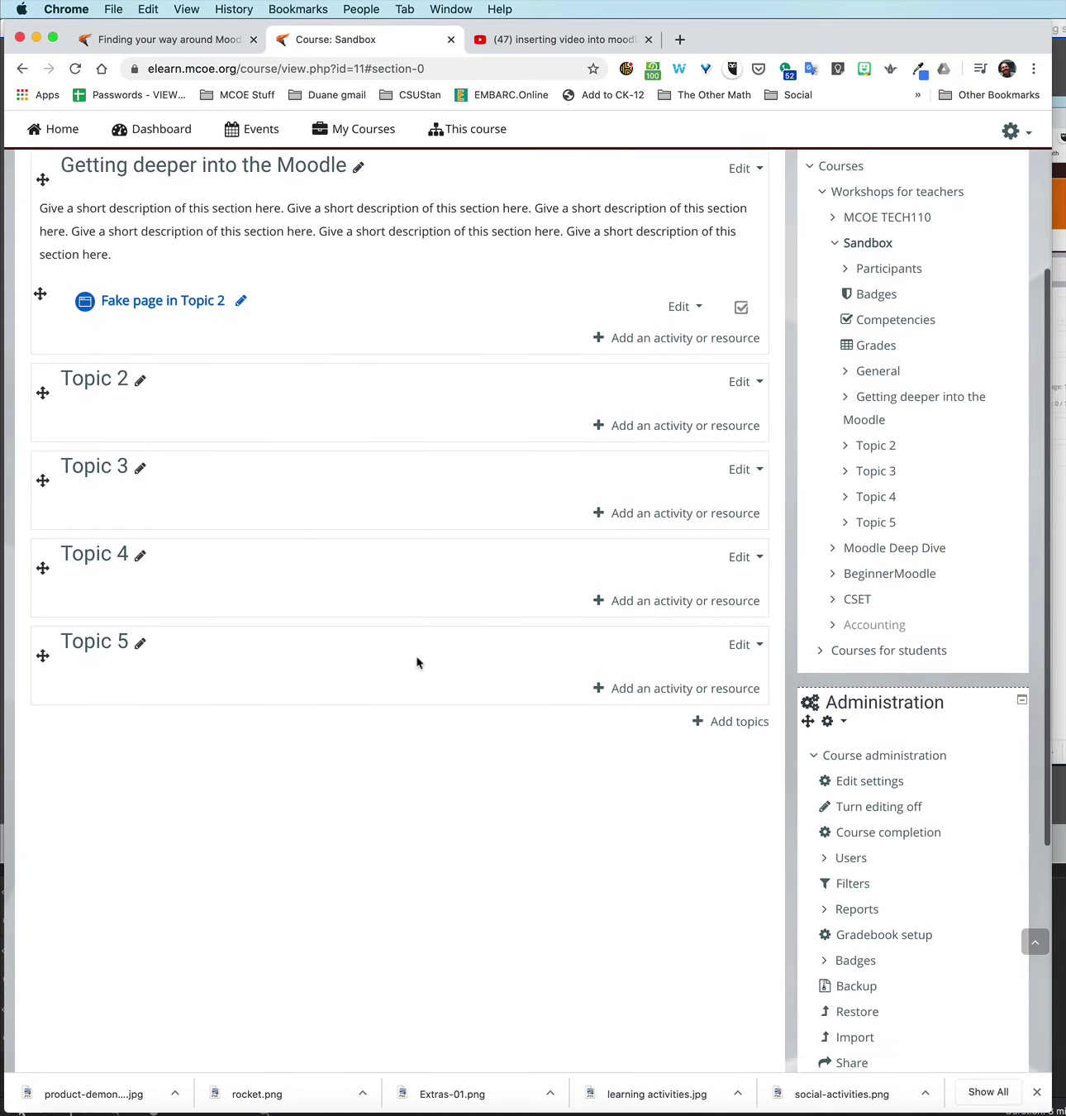
scroll(416, 656, "up", 2)
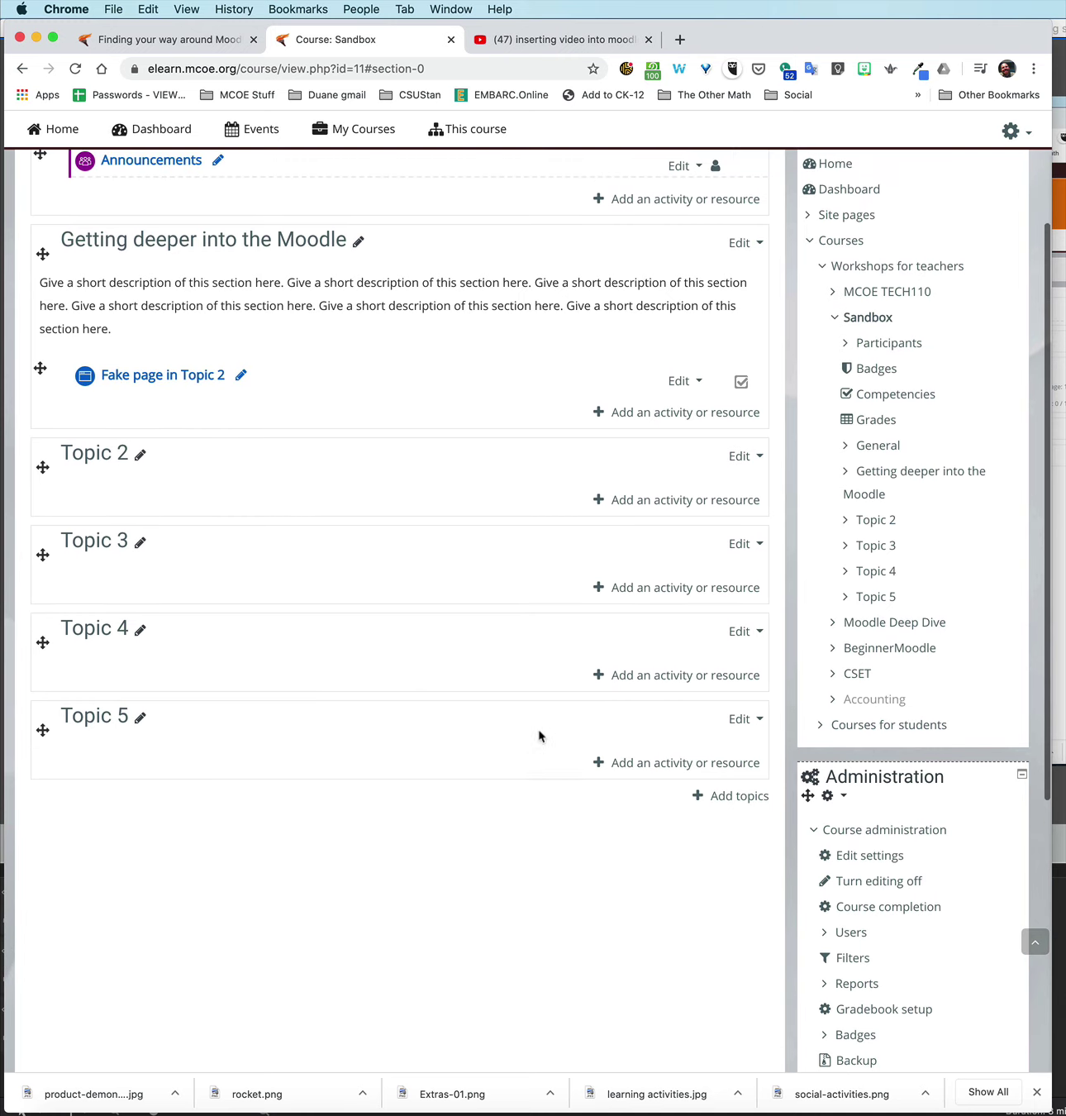
- Add 1 more topic section and drag Getting deeper into the Moodle below Topic 1
left_click(731, 795)
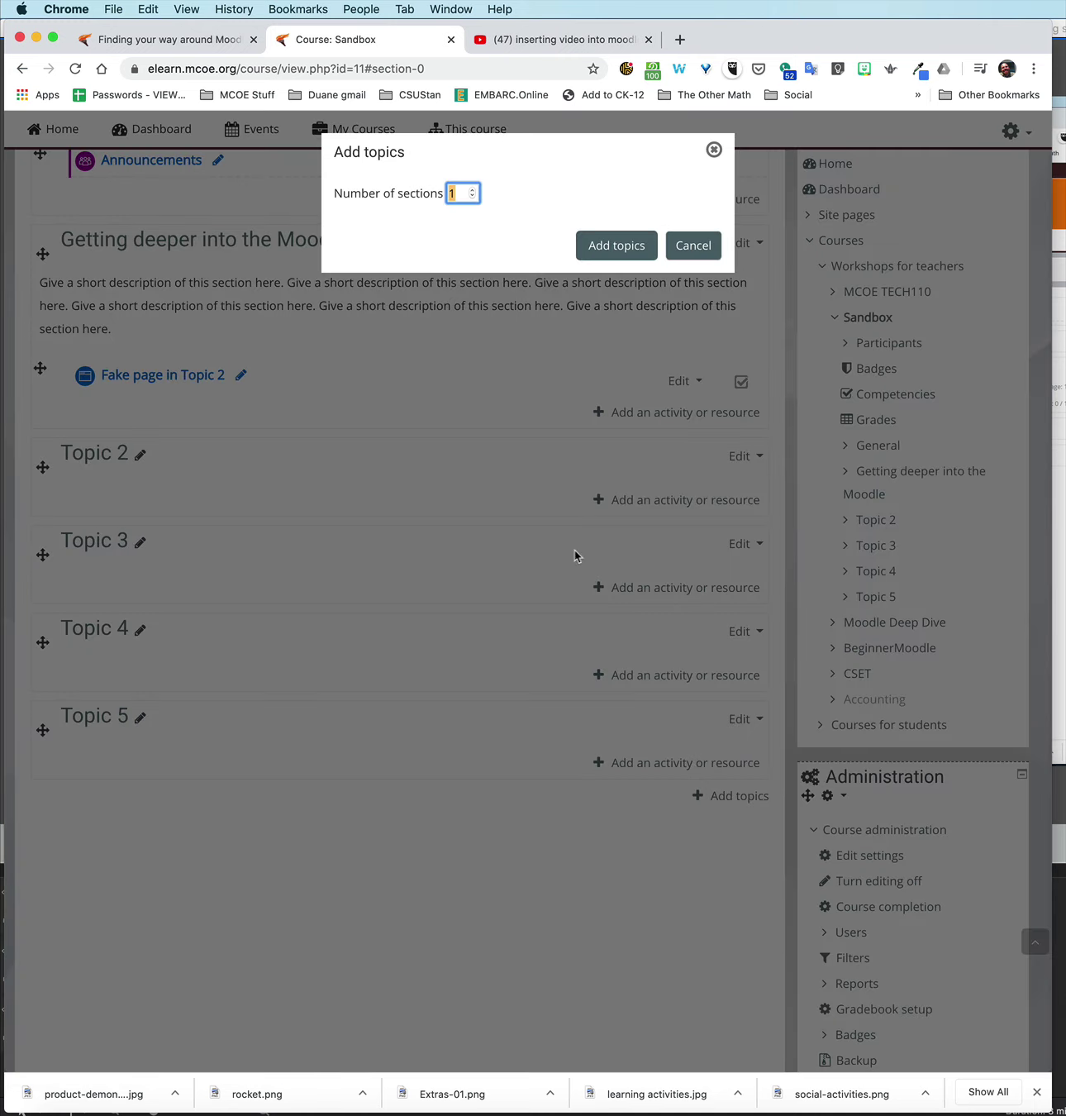
left_click(628, 246)
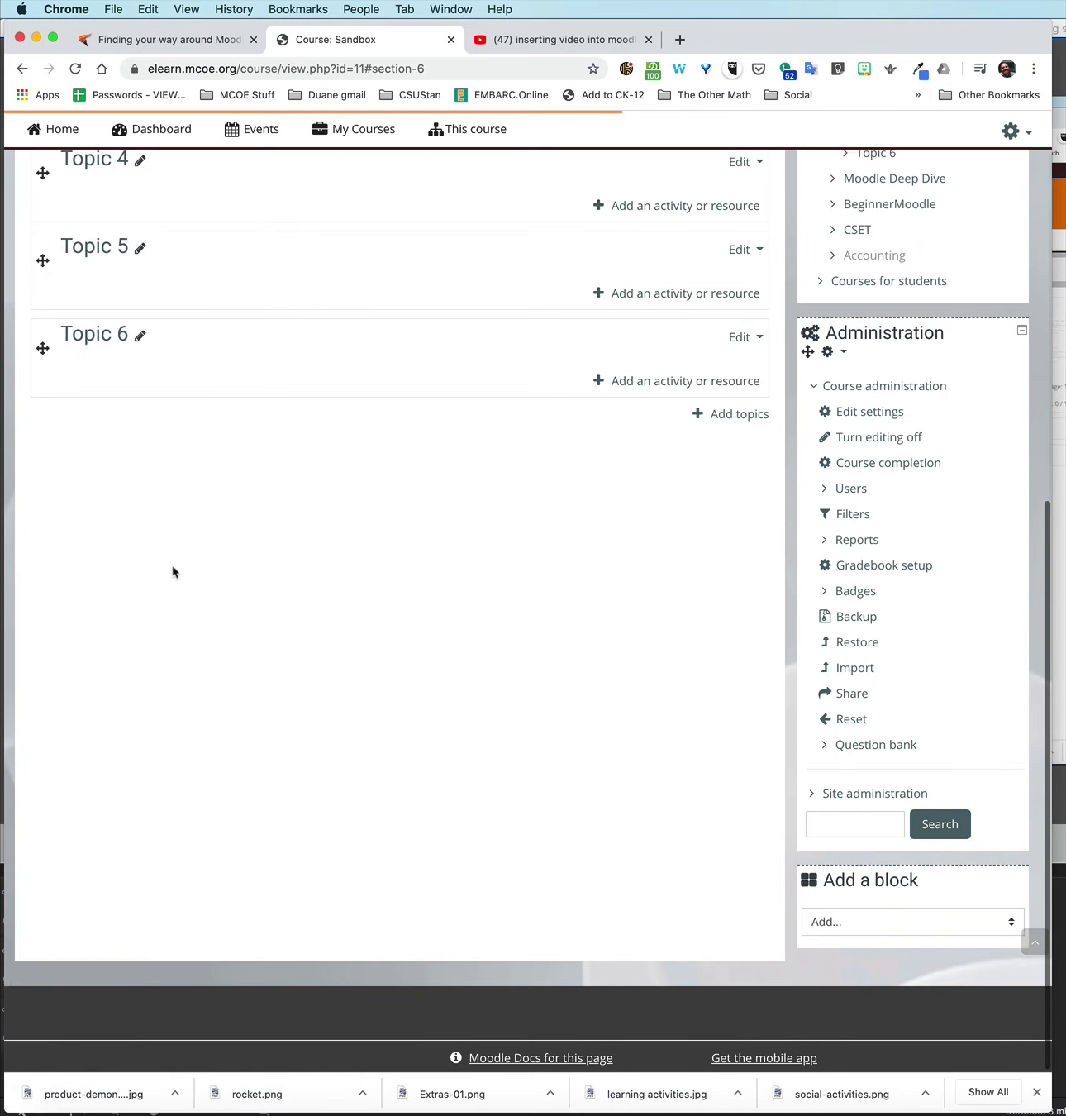
scroll(172, 565, "up", 7)
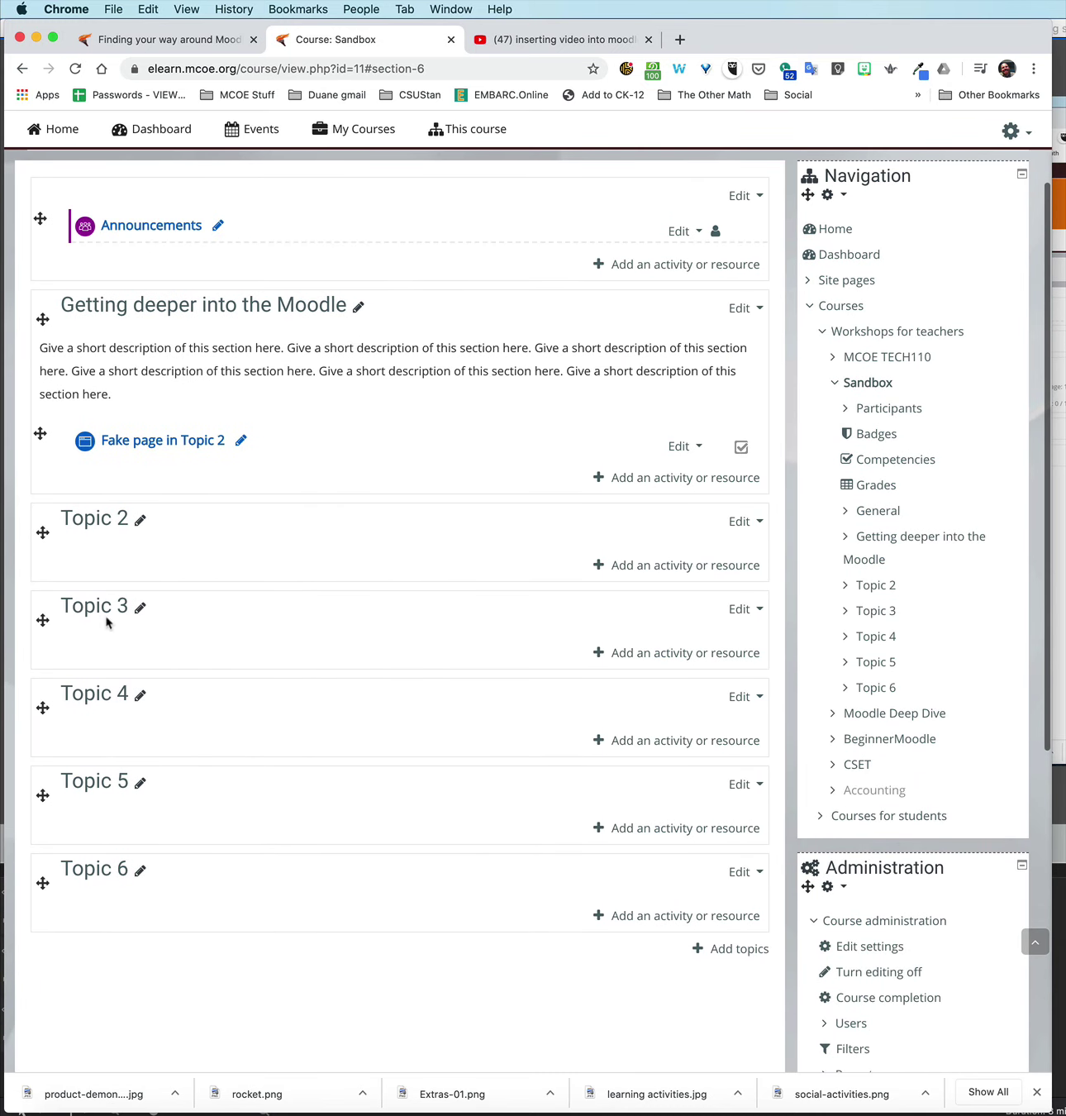
left_click_drag(42, 319, 43, 530)
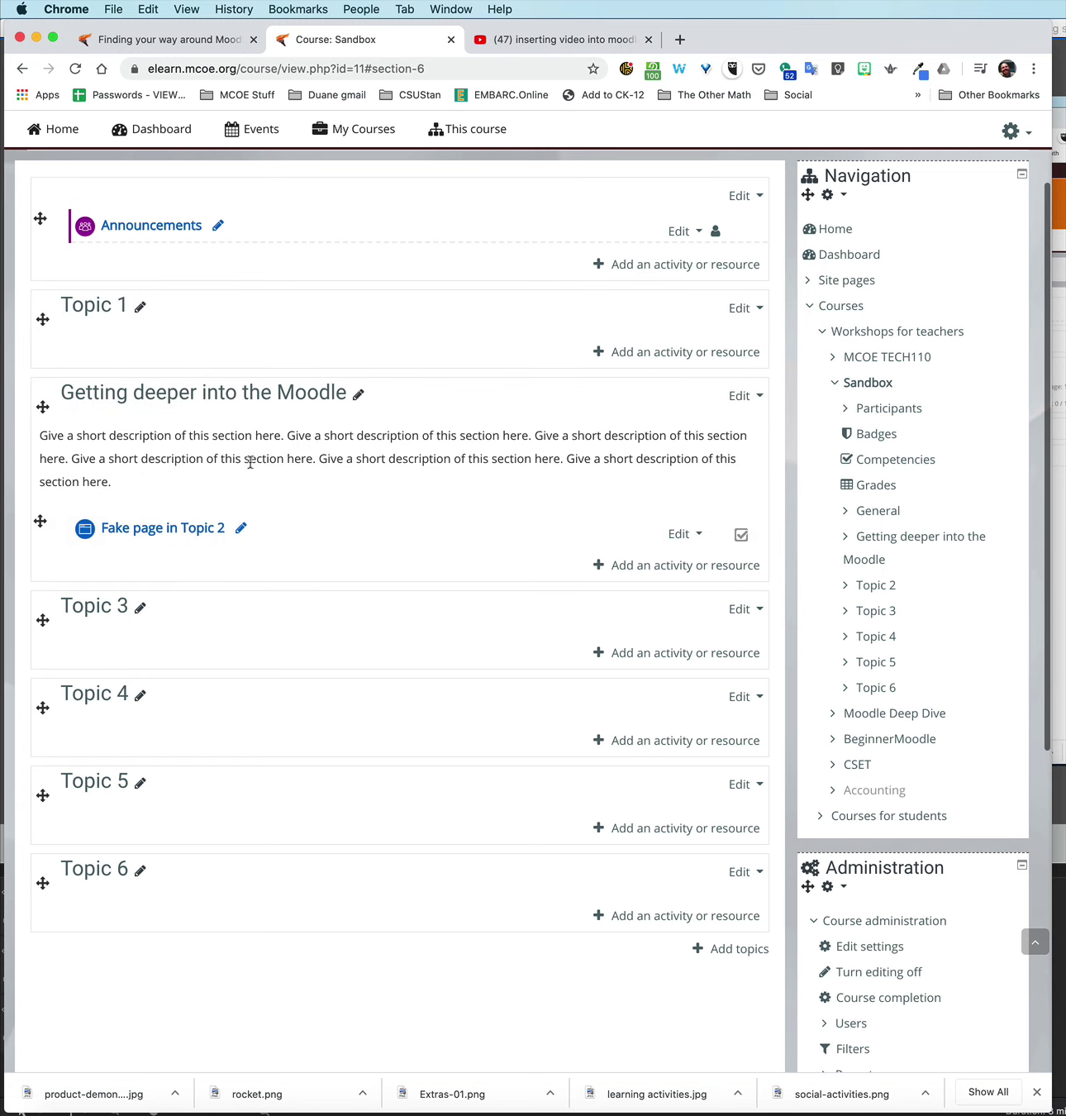